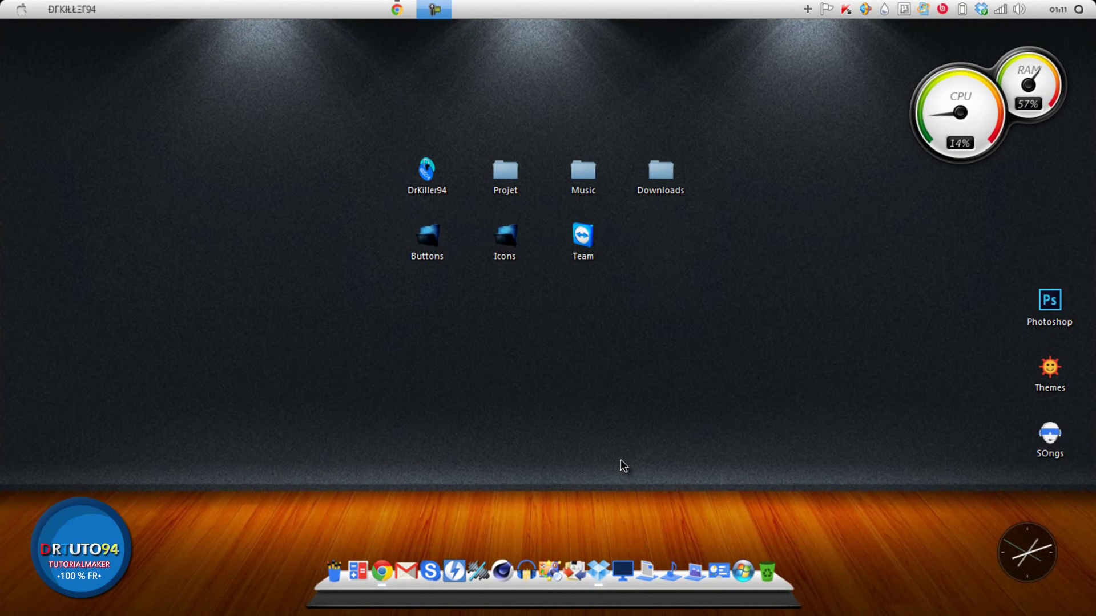
- Switch to Chrome and, on the VirtualBox Downloads page, choose the VirtualBox 4.2.16 x86/amd64 package for Windows hosts, declining the translation offer
left_click(396, 9)
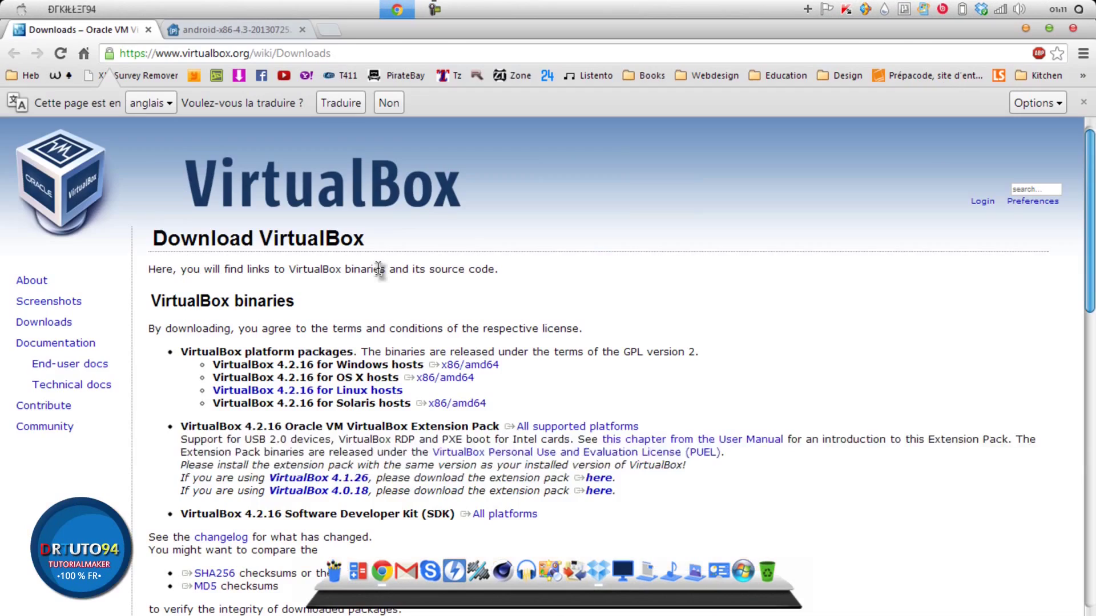
left_click(394, 101)
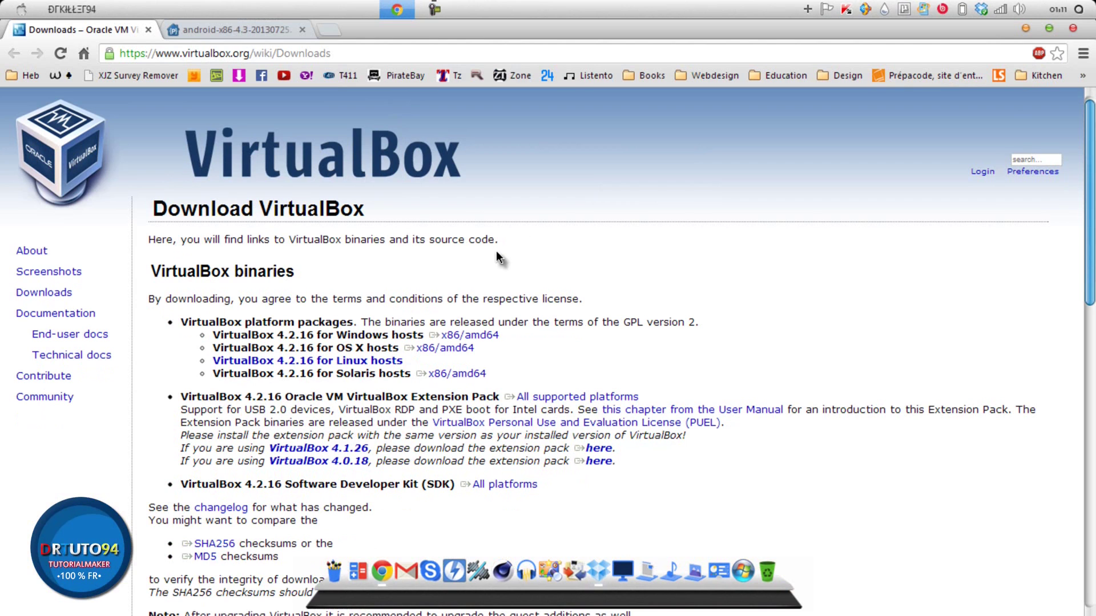
left_click_drag(1087, 113, 1087, 116)
left_click_drag(363, 53, 351, 81)
left_click(52, 292)
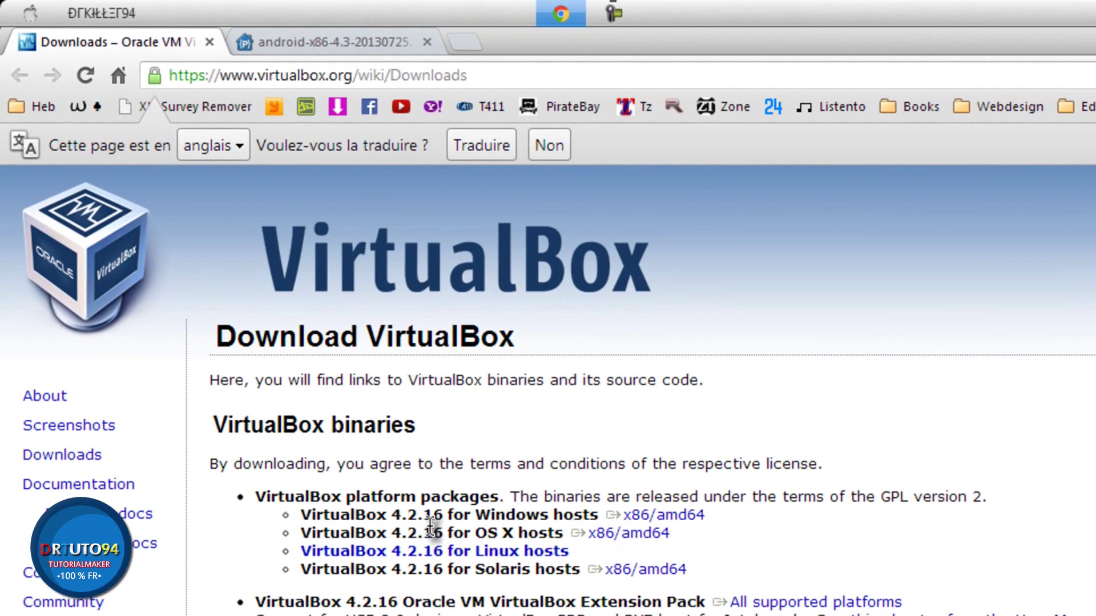
left_click(665, 517)
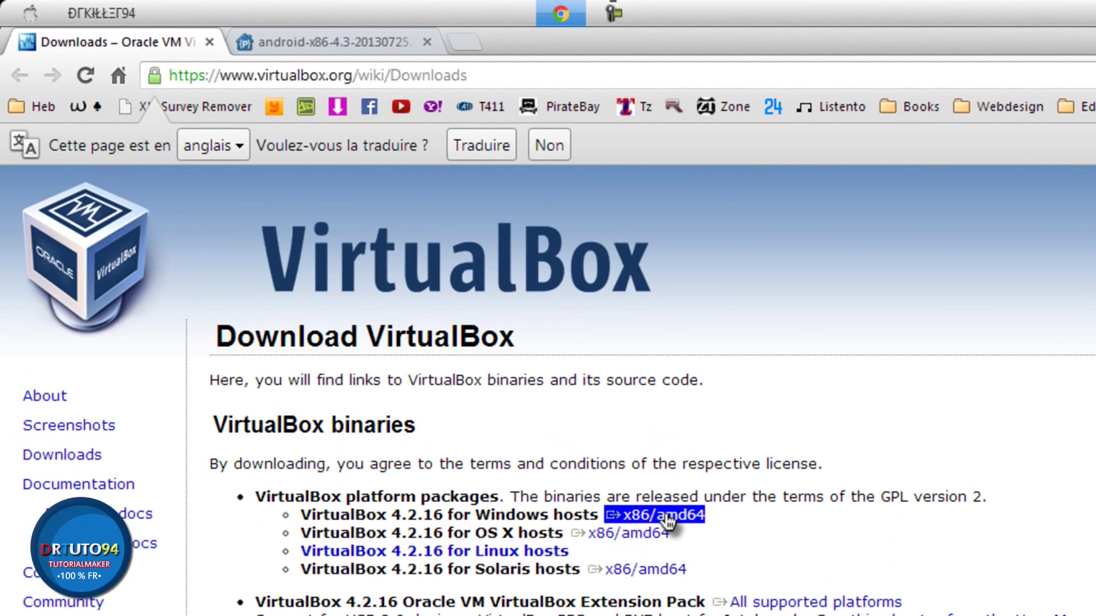
left_click(549, 145)
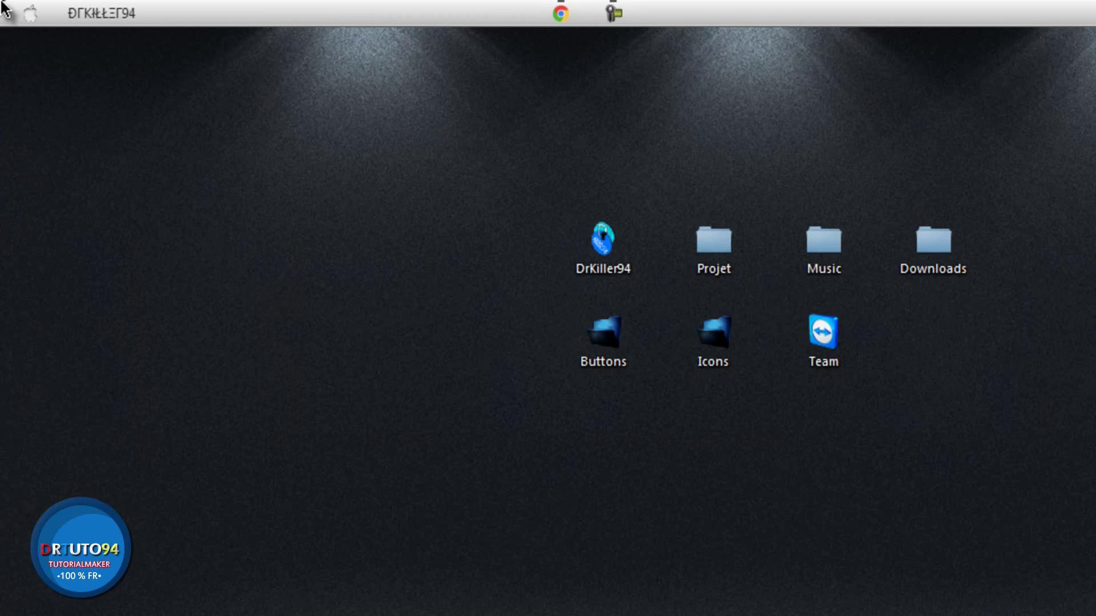
- Launch Oracle VM VirtualBox from a program search and dismiss the notice about the new version
left_click(14, 11)
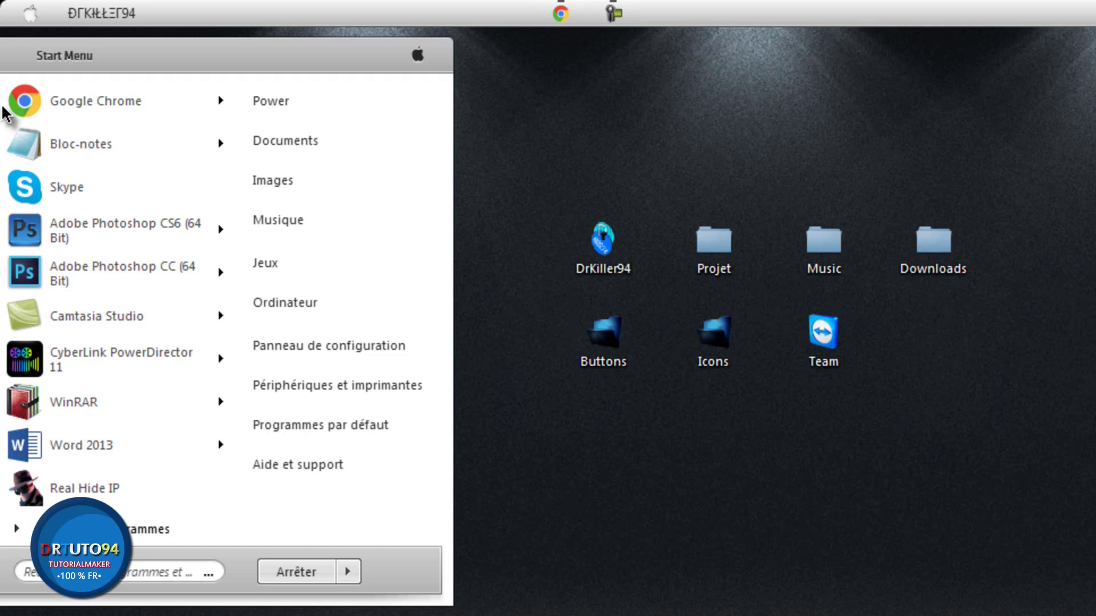
type("virtu")
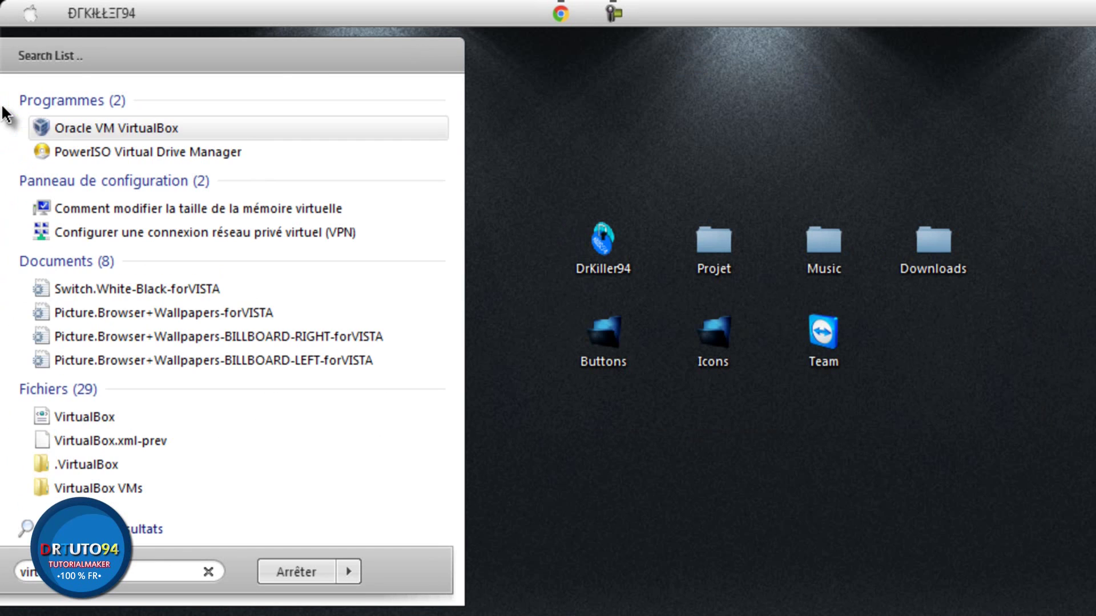
left_click(212, 134)
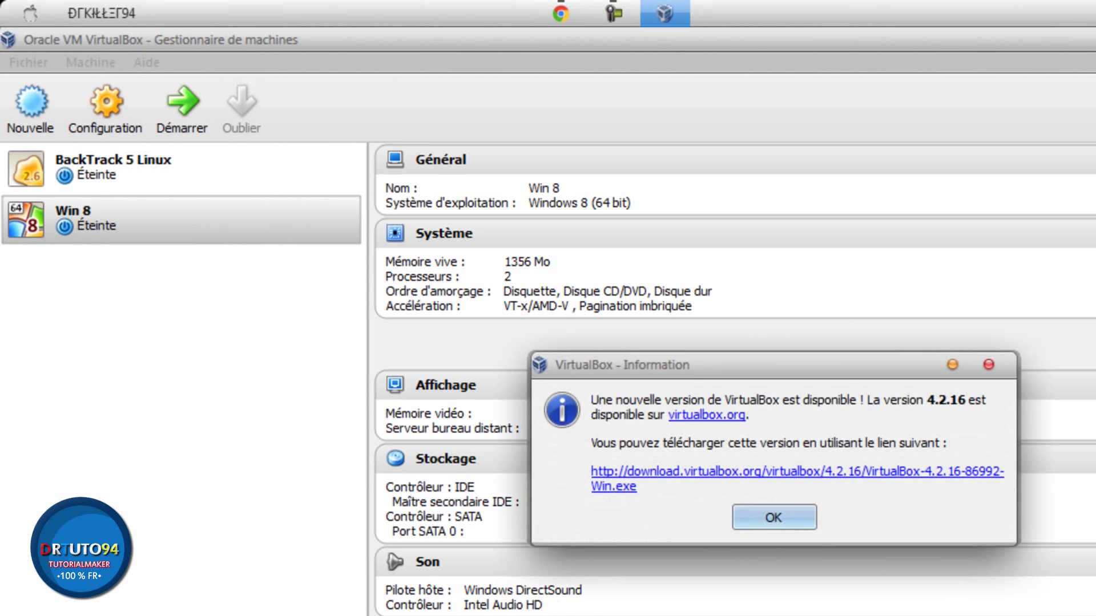
left_click(781, 520)
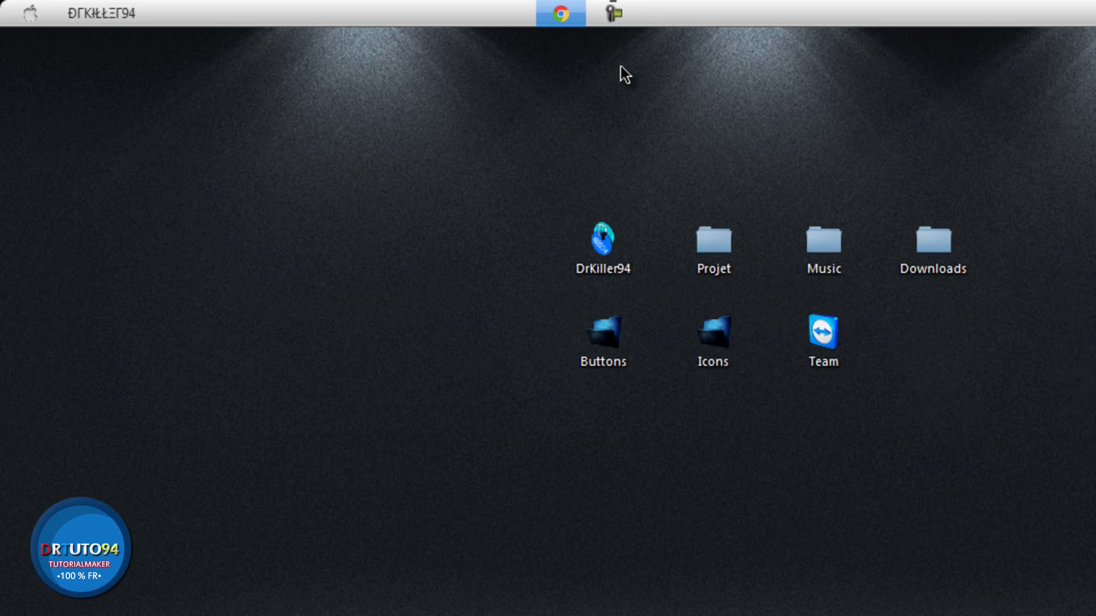
- Switch to Chrome, show the android-x86 4.3 download page, decline its translation and select the page address
left_click(552, 17)
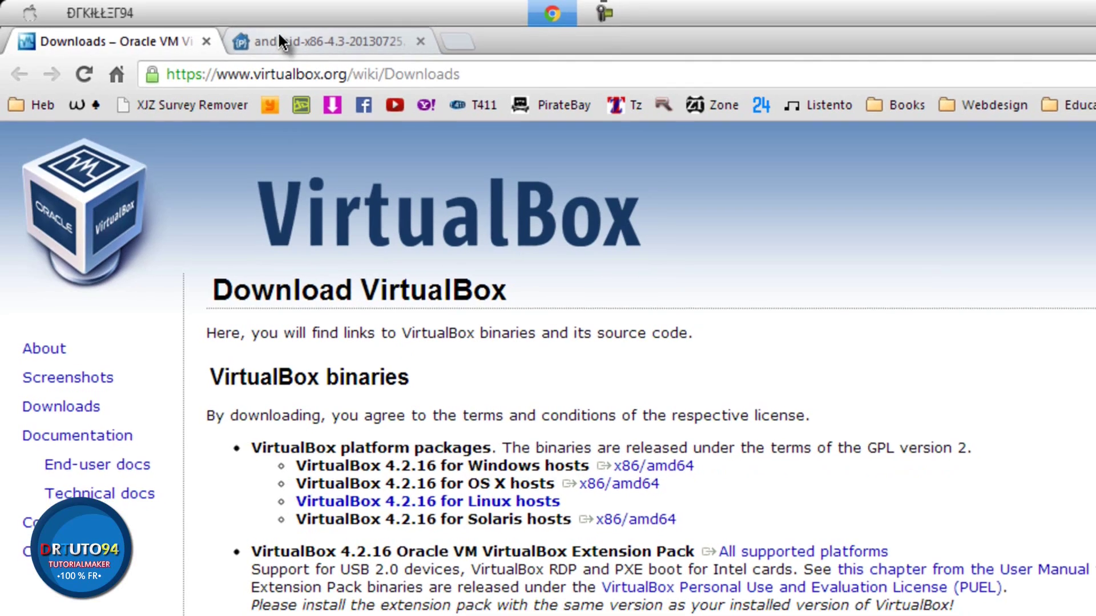
left_click(277, 34)
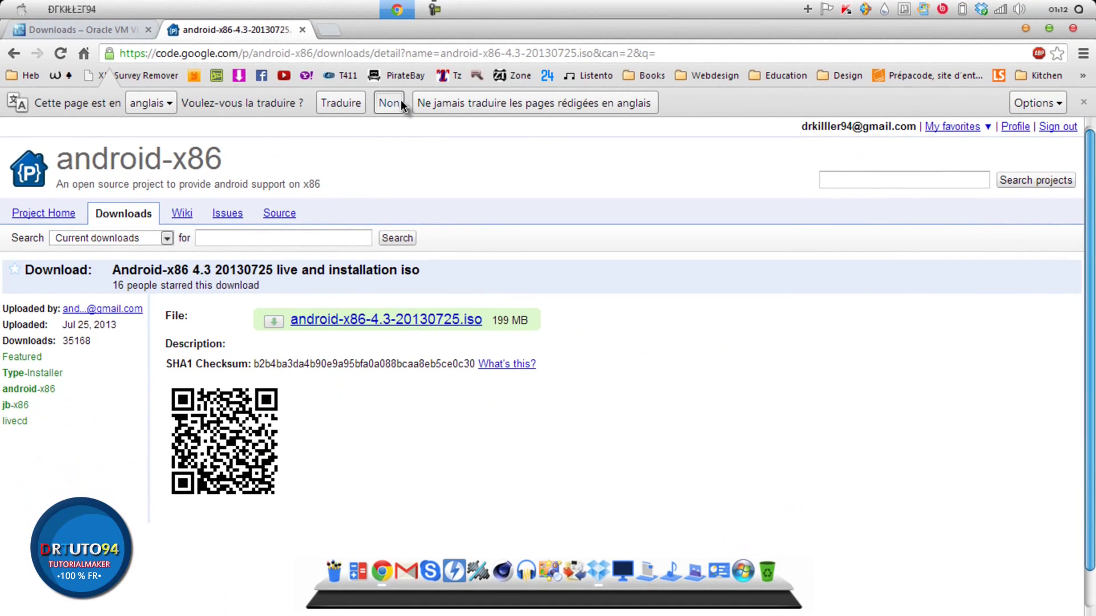
left_click(489, 130)
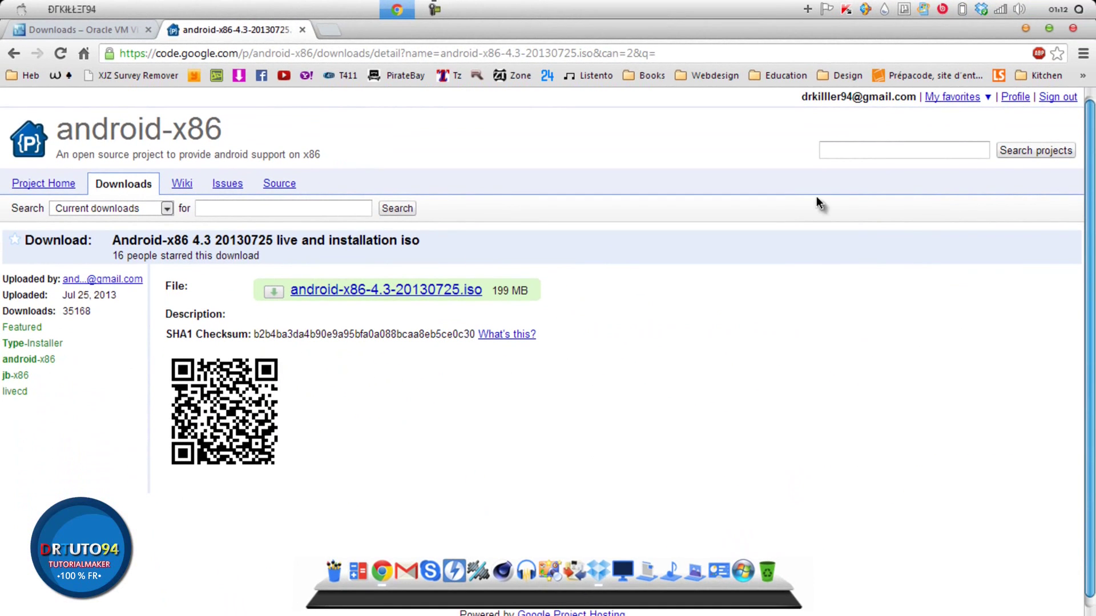
left_click(380, 55)
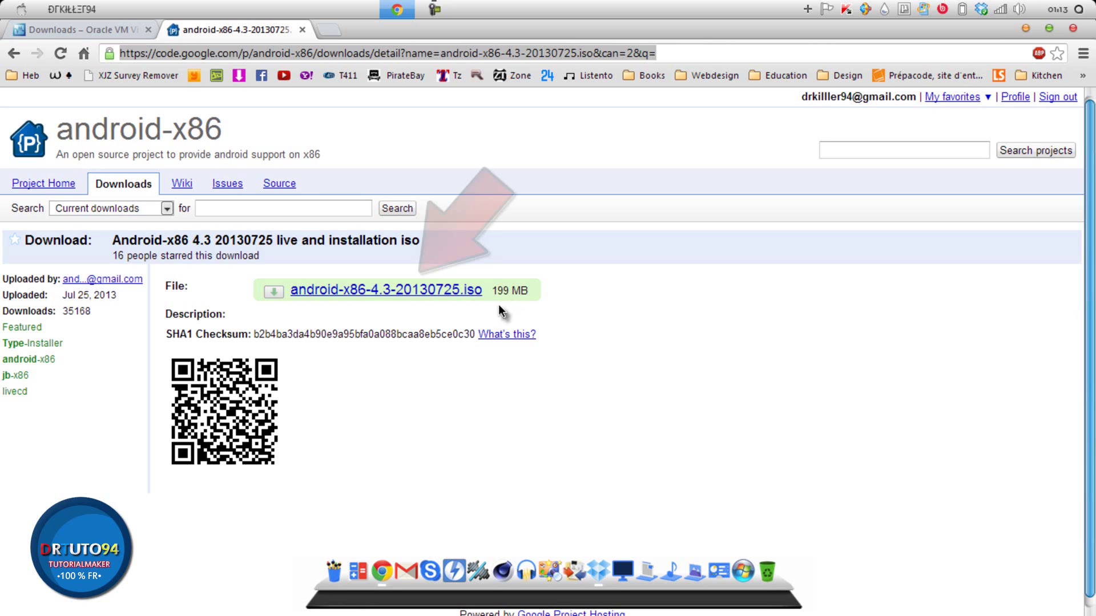
- Download android-x86-4.3-20130725.iso to the Bureau folder and place its desktop icon beside the Team shortcut
left_click(368, 295)
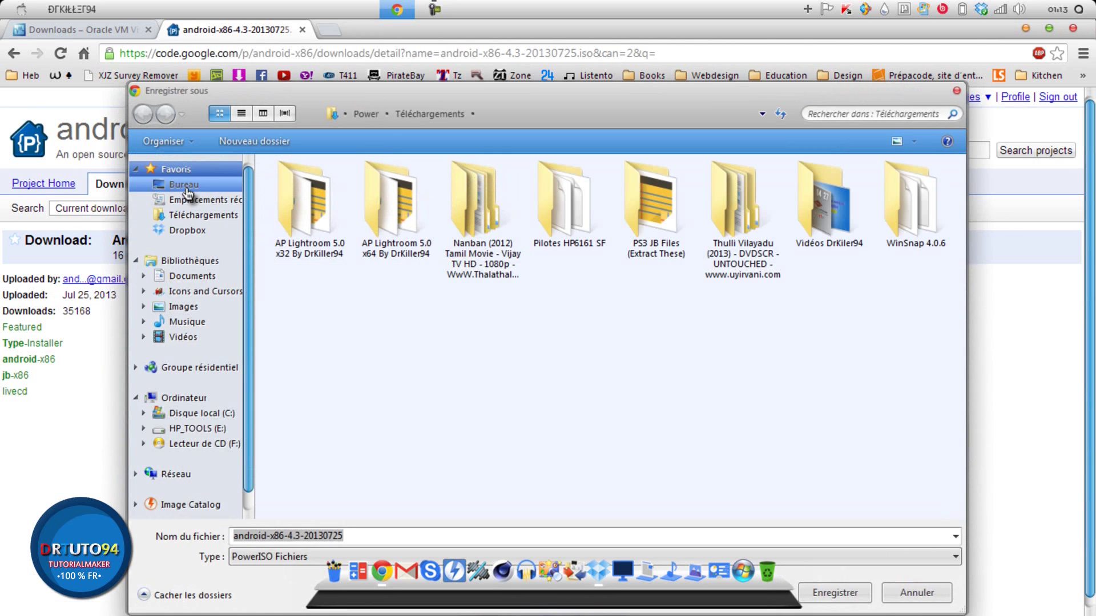
left_click(184, 185)
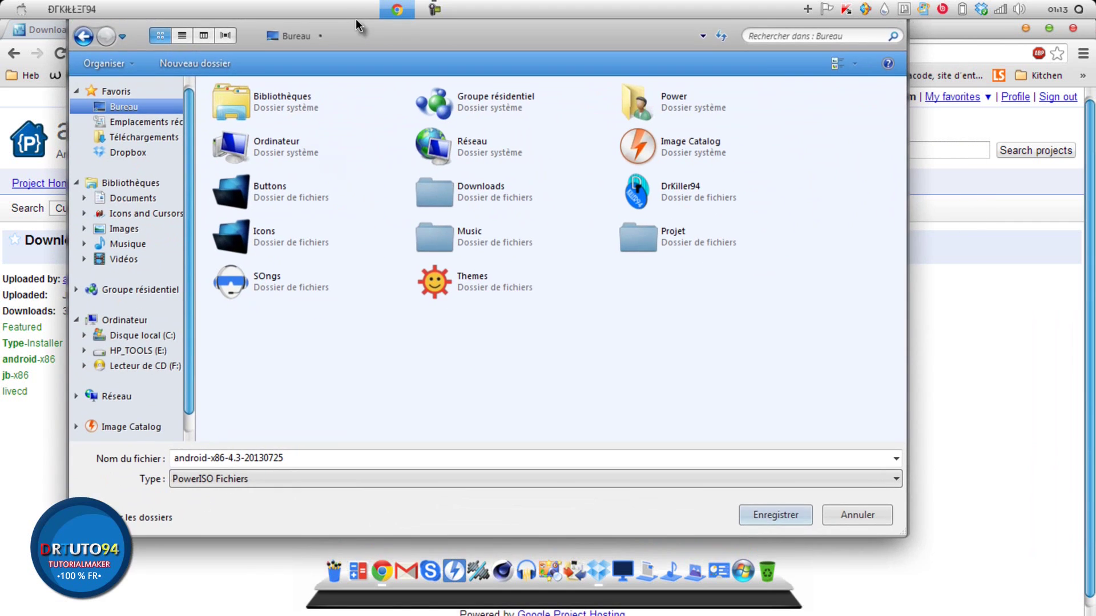
left_click(833, 590)
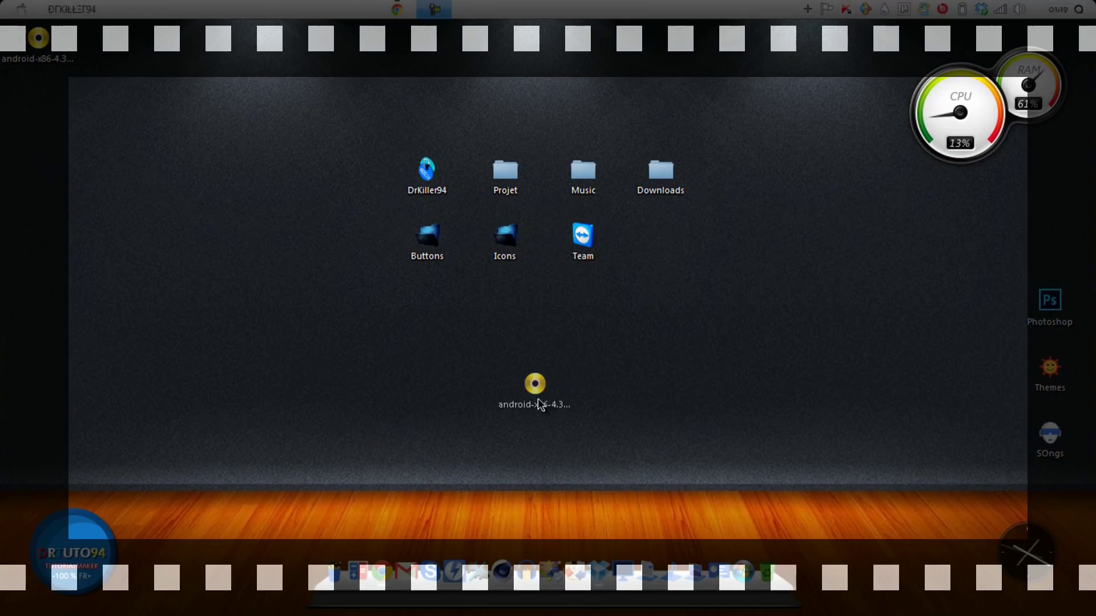
left_click_drag(538, 399, 695, 264)
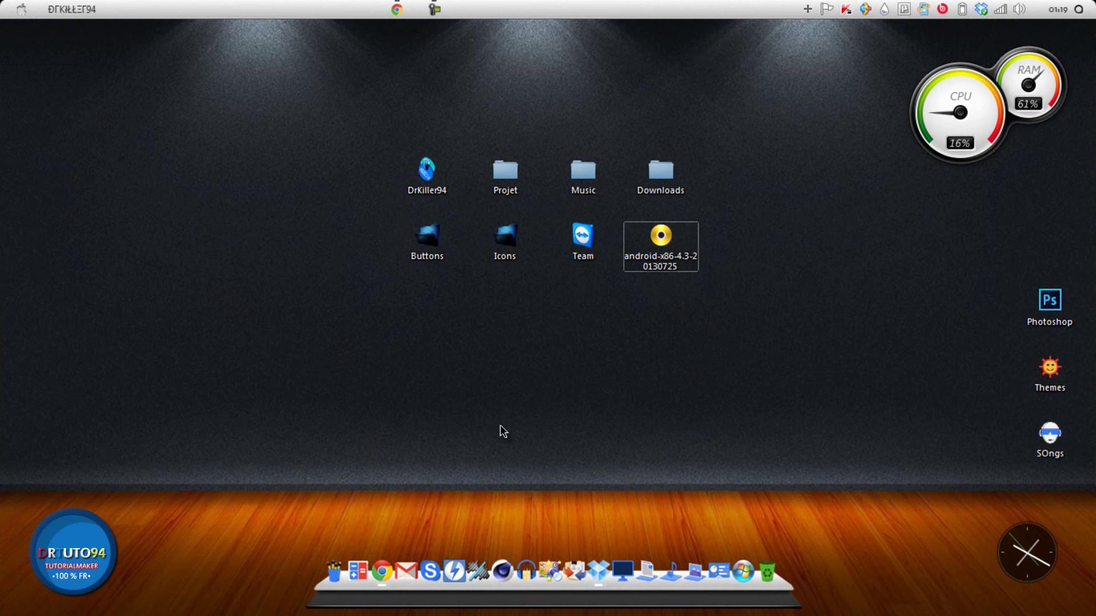
- Search the installed programs for "virt" and launch Oracle VM VirtualBox
left_click(2, 3)
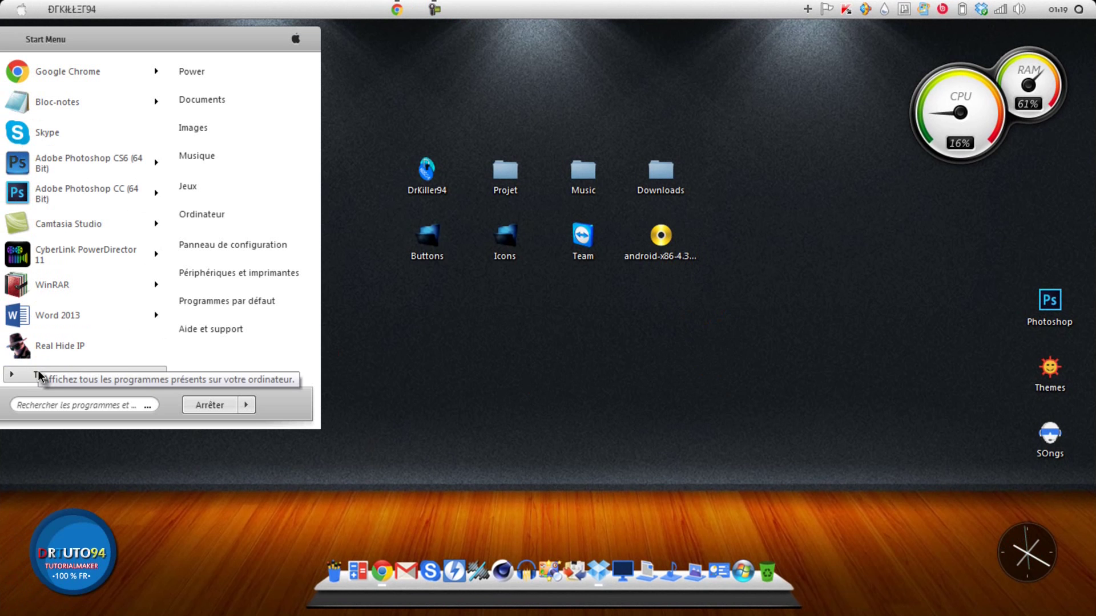
type("virt")
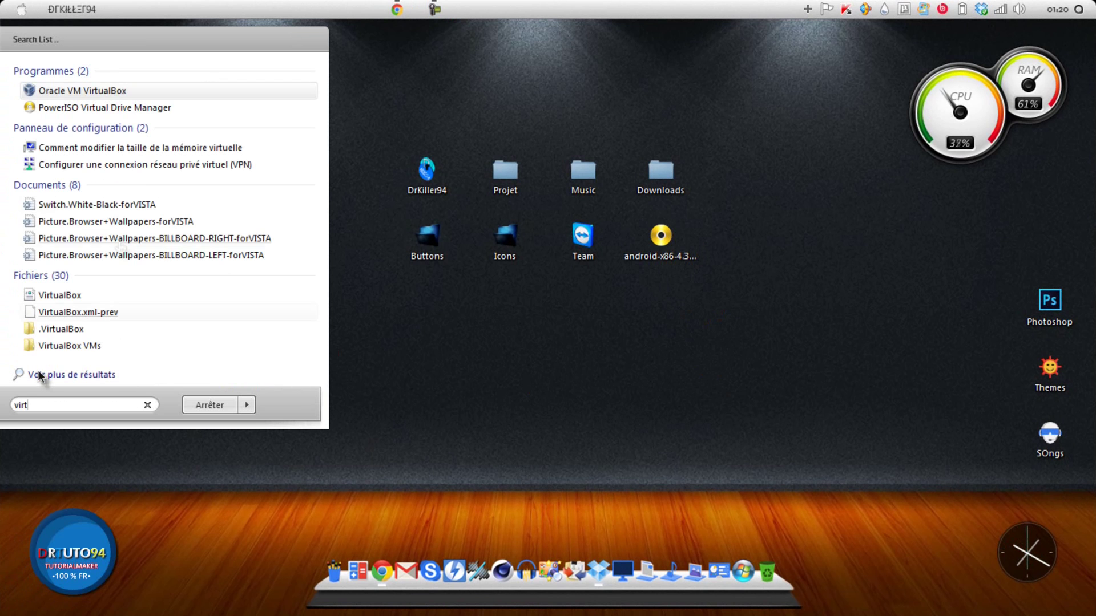
left_click(139, 95)
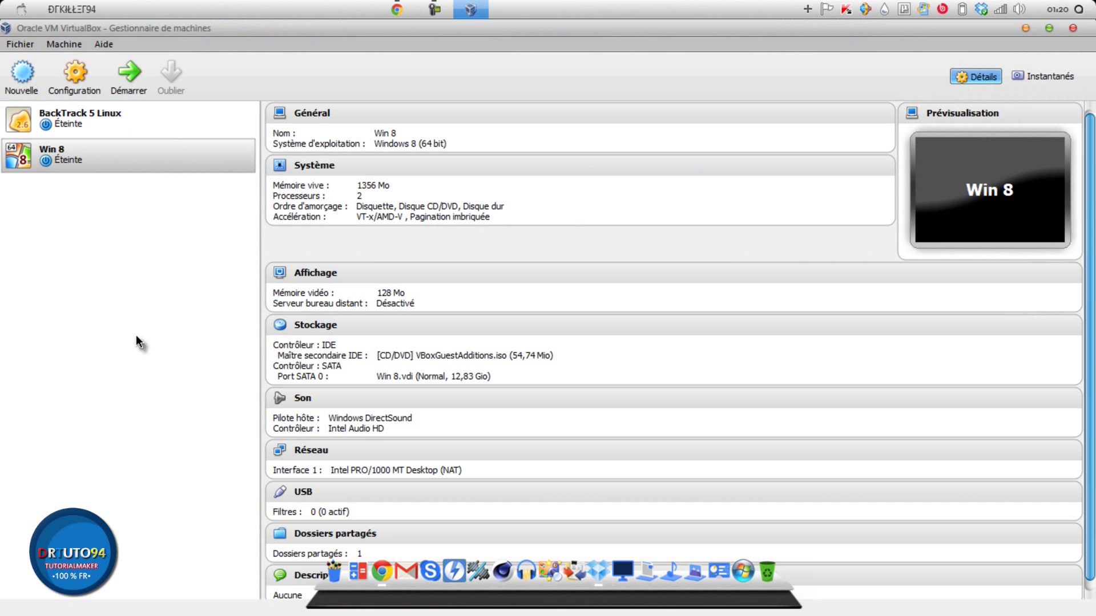
- Start a new virtual machine named Android-x86 with type Linux and version Linux 2.6, and continue to the memory size
left_click(32, 75)
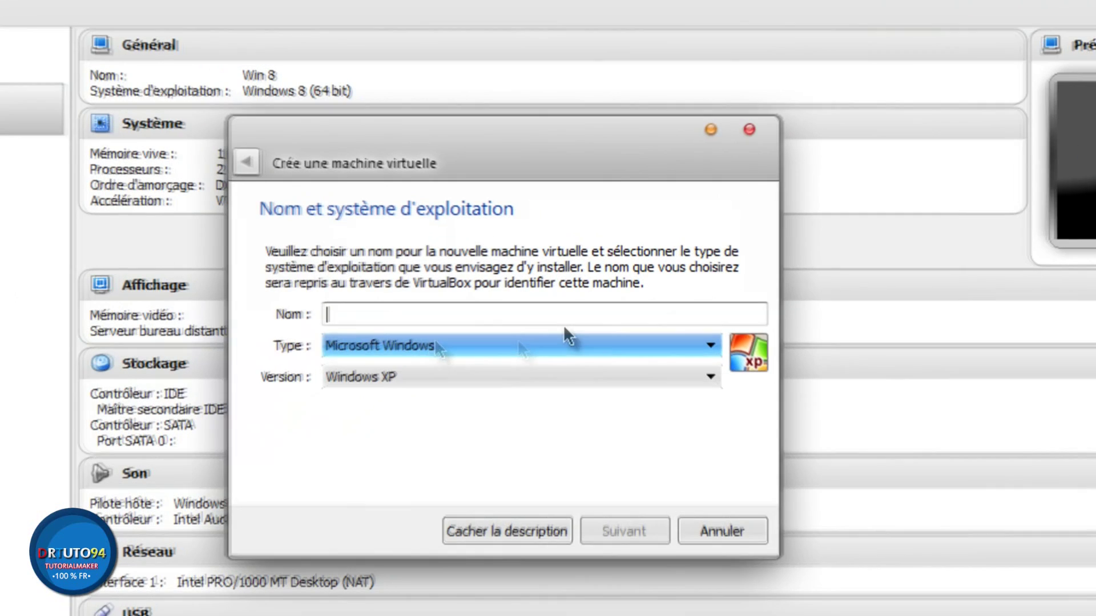
left_click(512, 343)
left_click(477, 382)
left_click(383, 383)
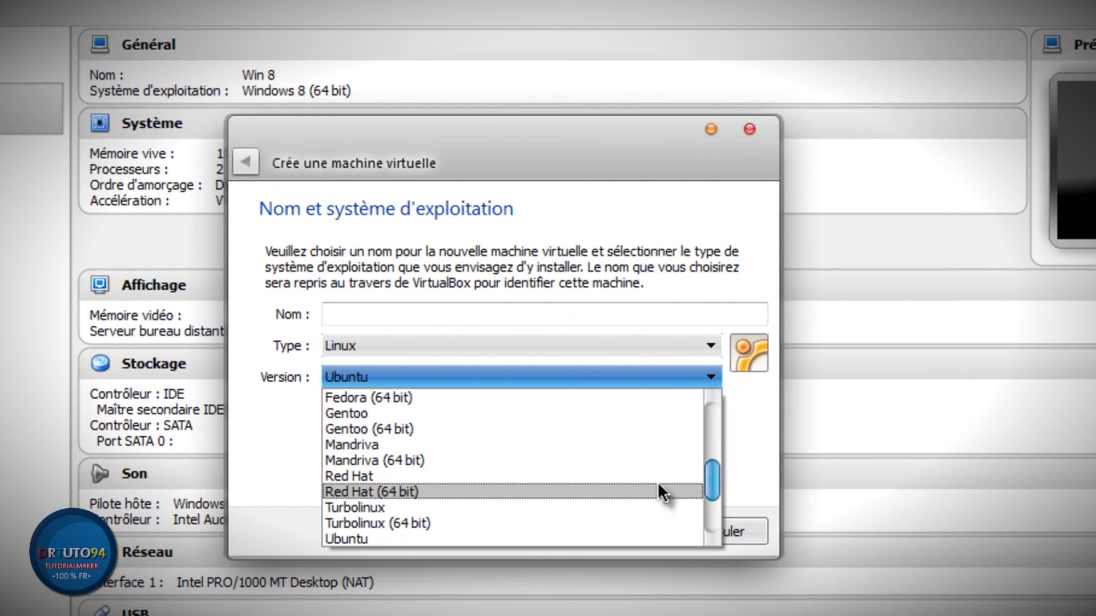
left_click_drag(710, 479, 703, 413)
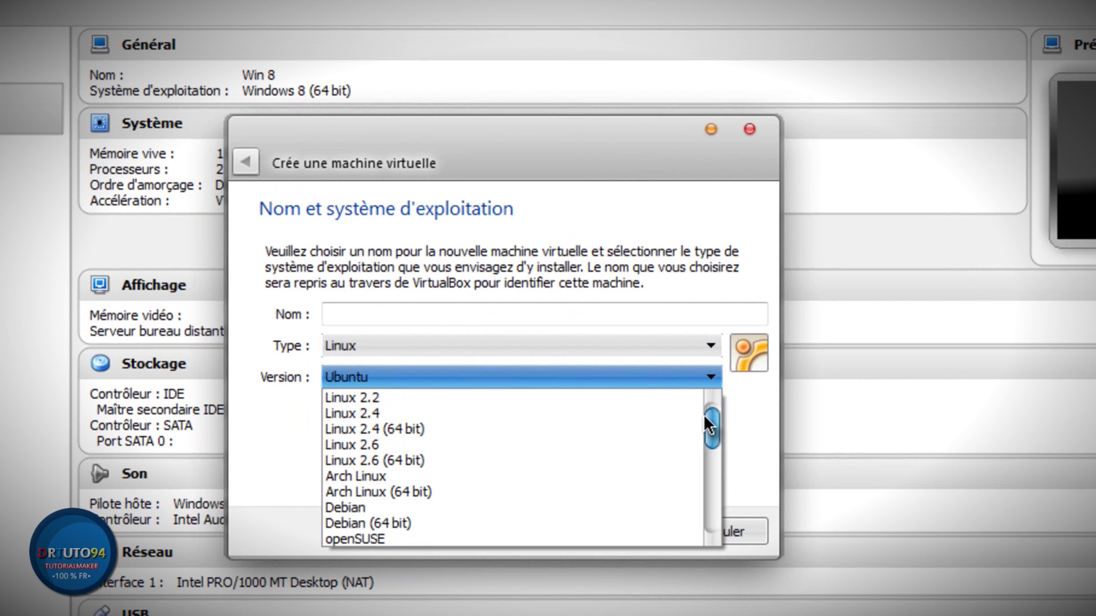
left_click(432, 444)
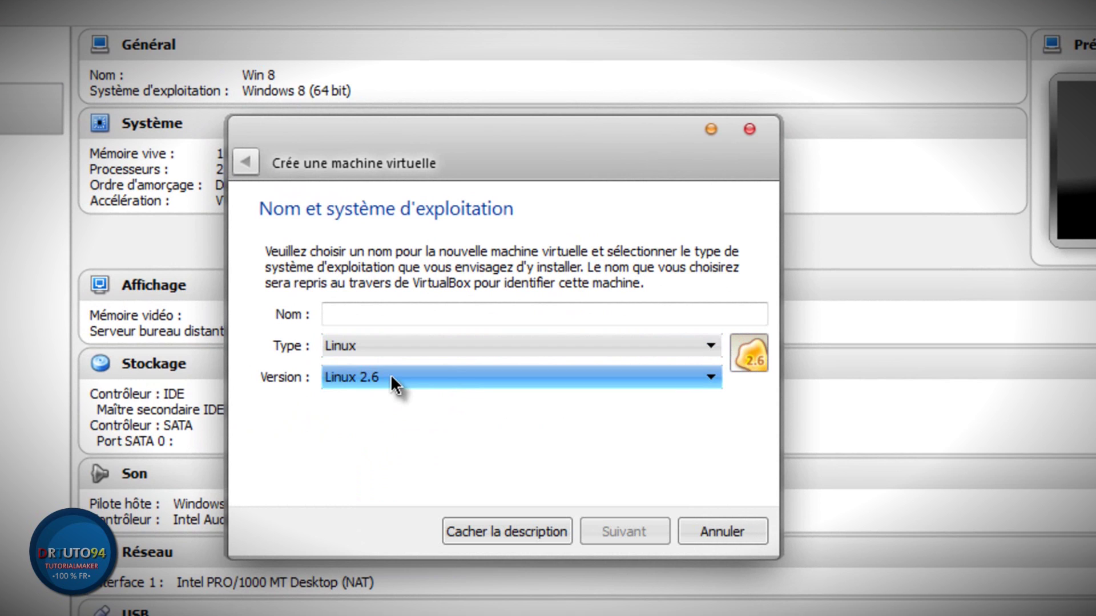
left_click(374, 317)
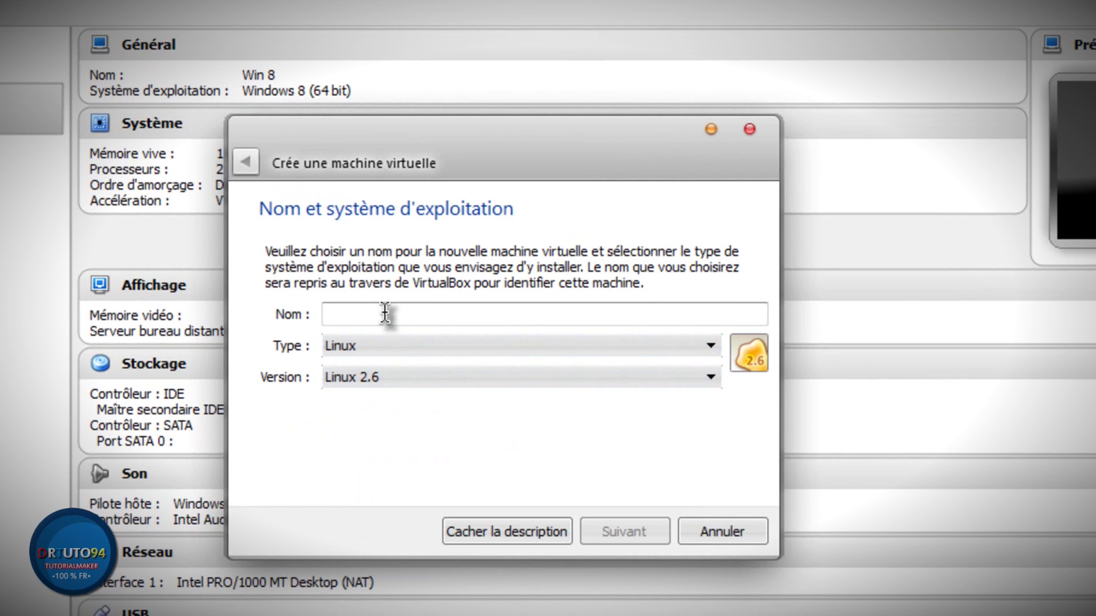
type("Android-x86")
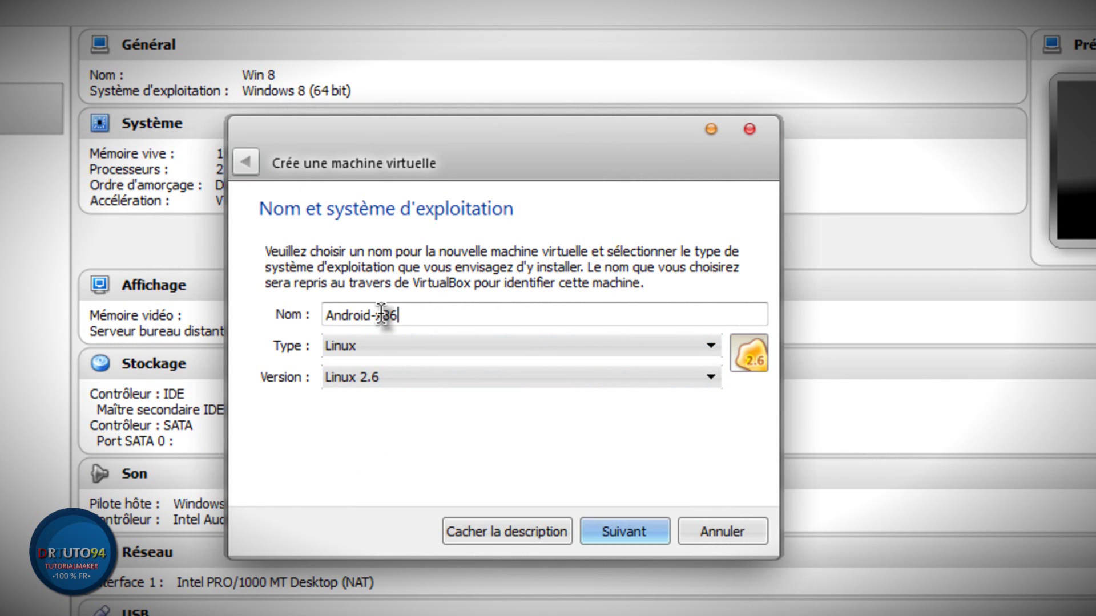
left_click(624, 539)
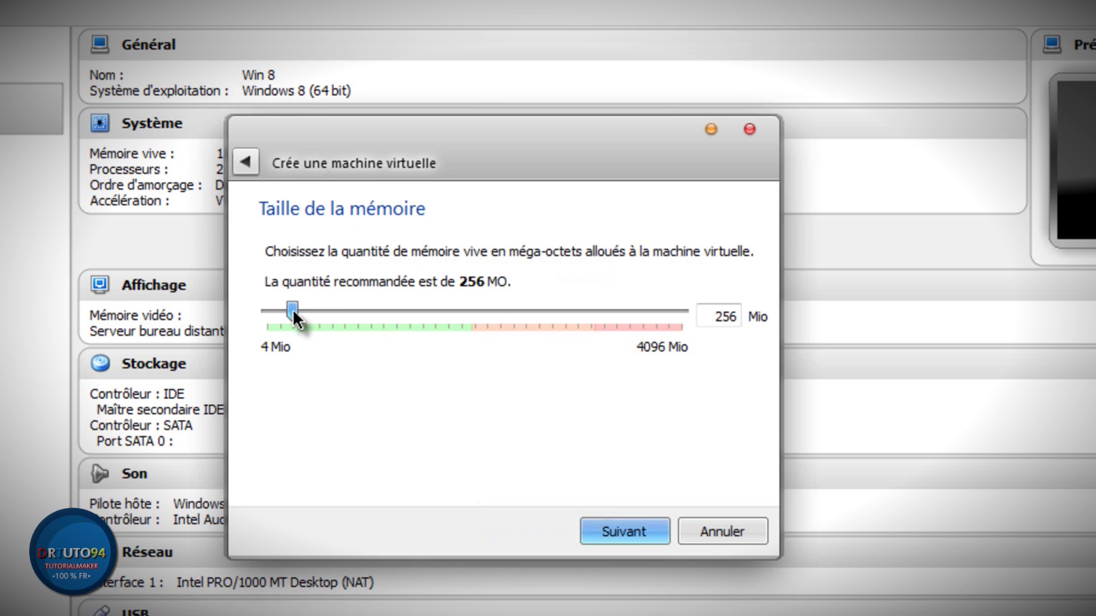
- Allocate 717 MB of memory to the new virtual machine and continue to the hard disk options
left_click_drag(289, 314, 315, 314)
left_click_drag(320, 308, 340, 309)
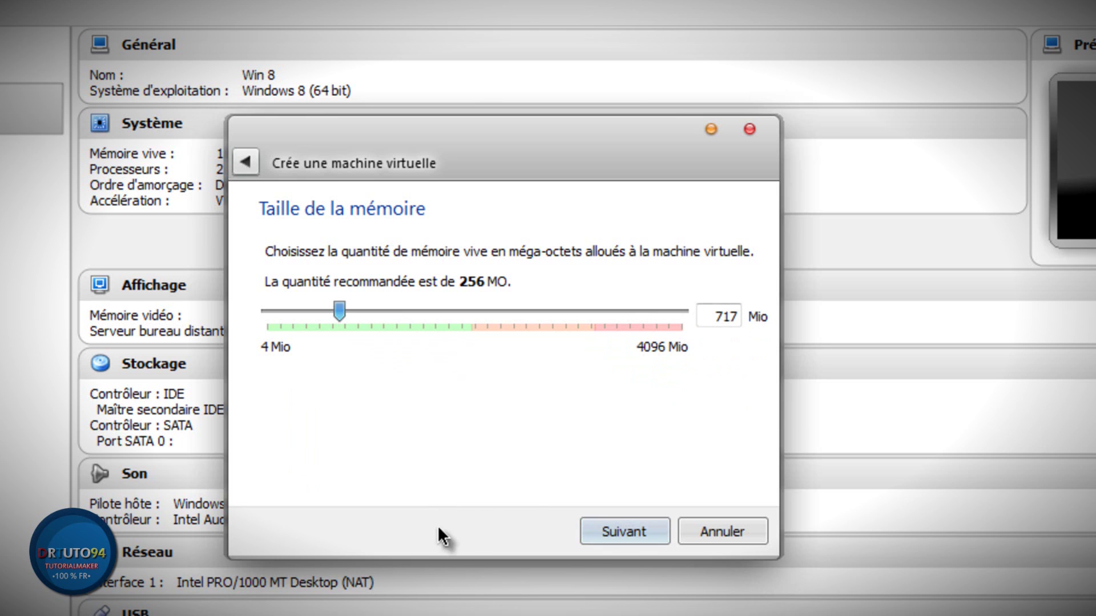
left_click(614, 533)
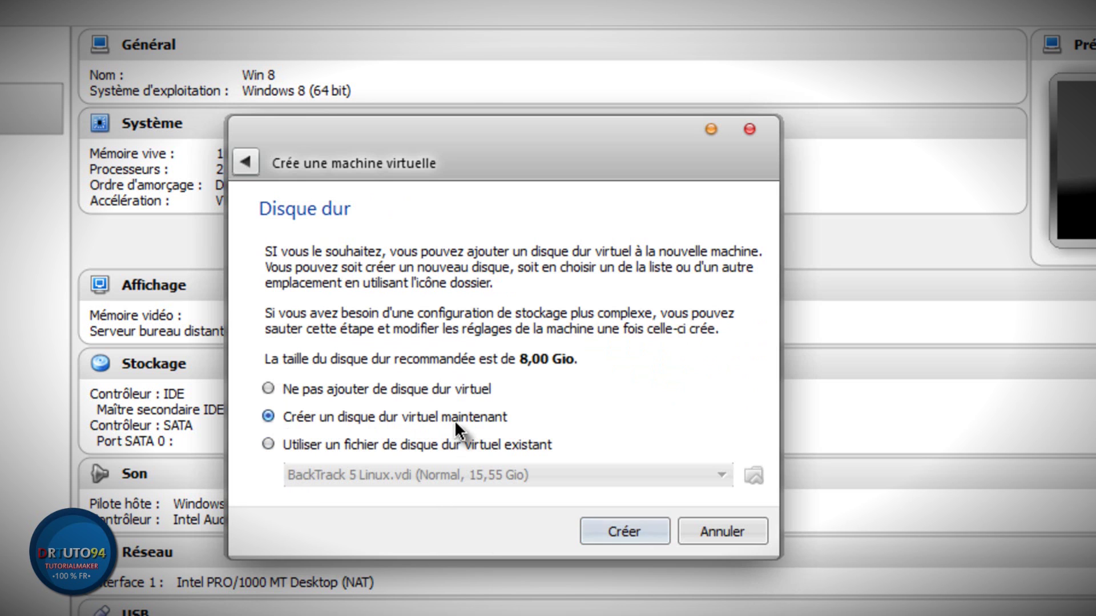
- Create a new fixed-size VDI virtual hard disk named Android-x86 with a size of 4.30 GB for the machine
left_click(608, 532)
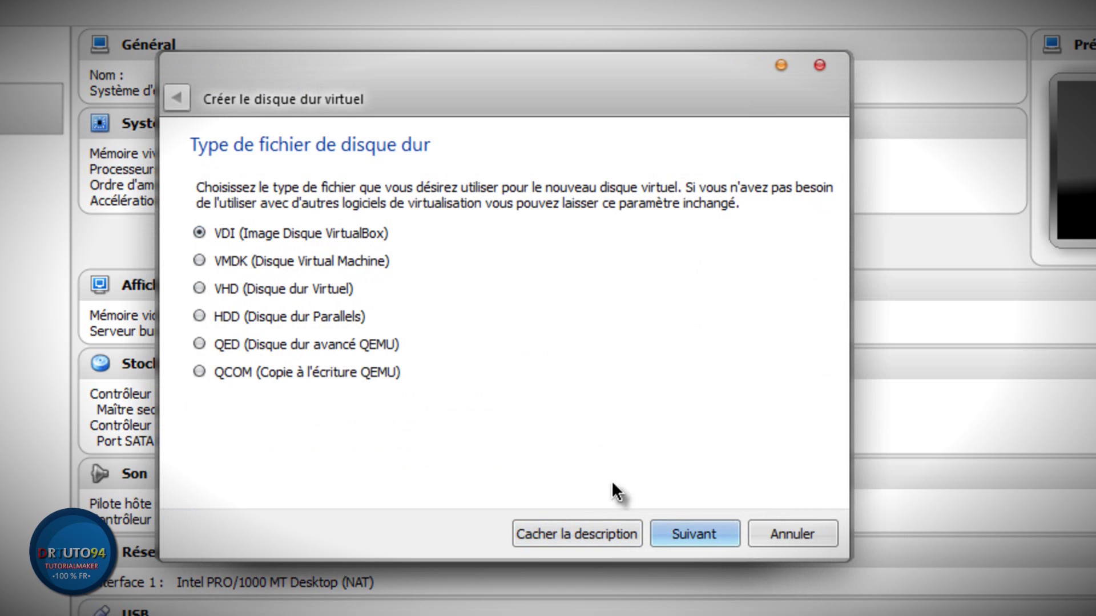
left_click(679, 533)
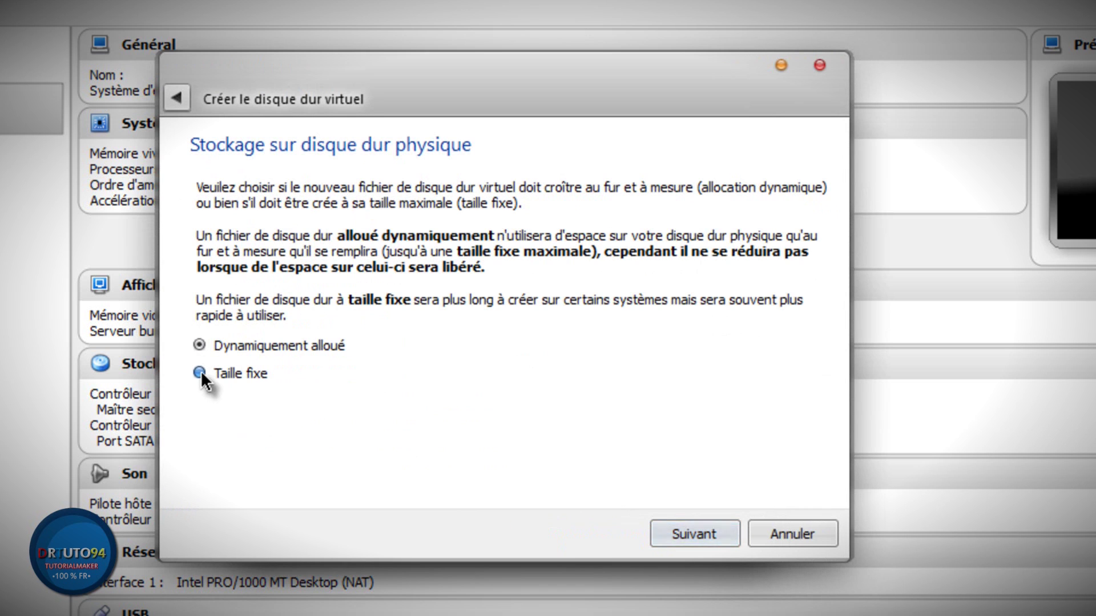
left_click(250, 372)
left_click(694, 531)
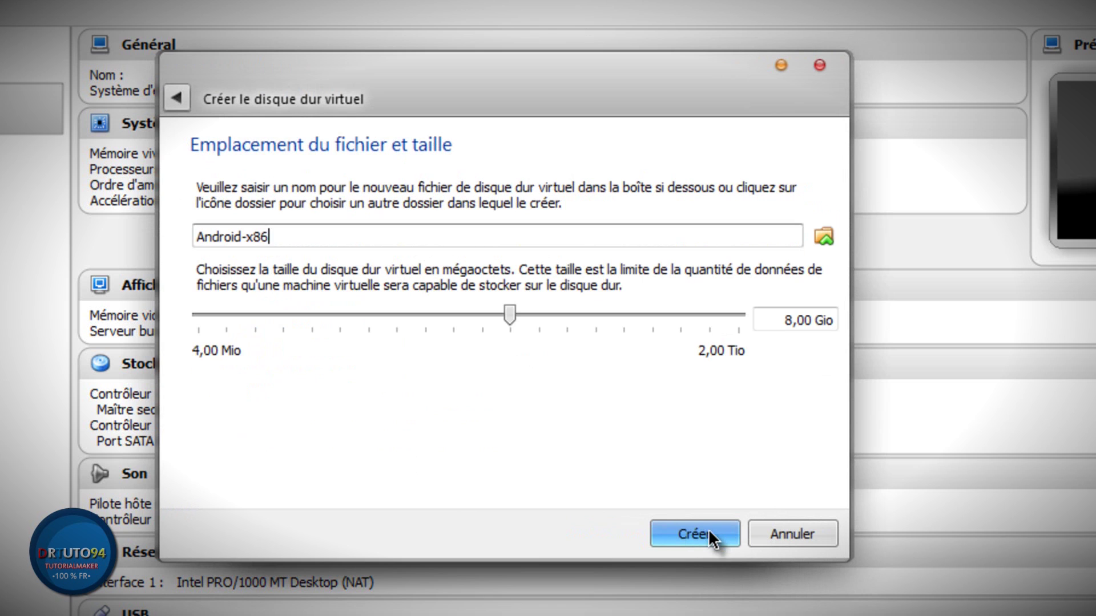
left_click_drag(508, 317, 483, 317)
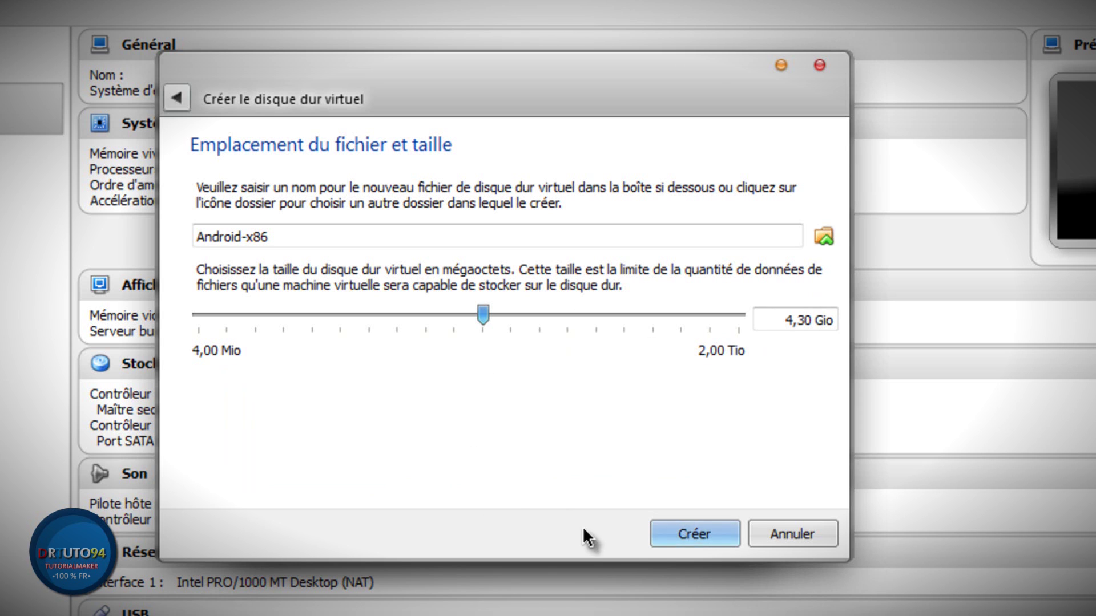
left_click(675, 540)
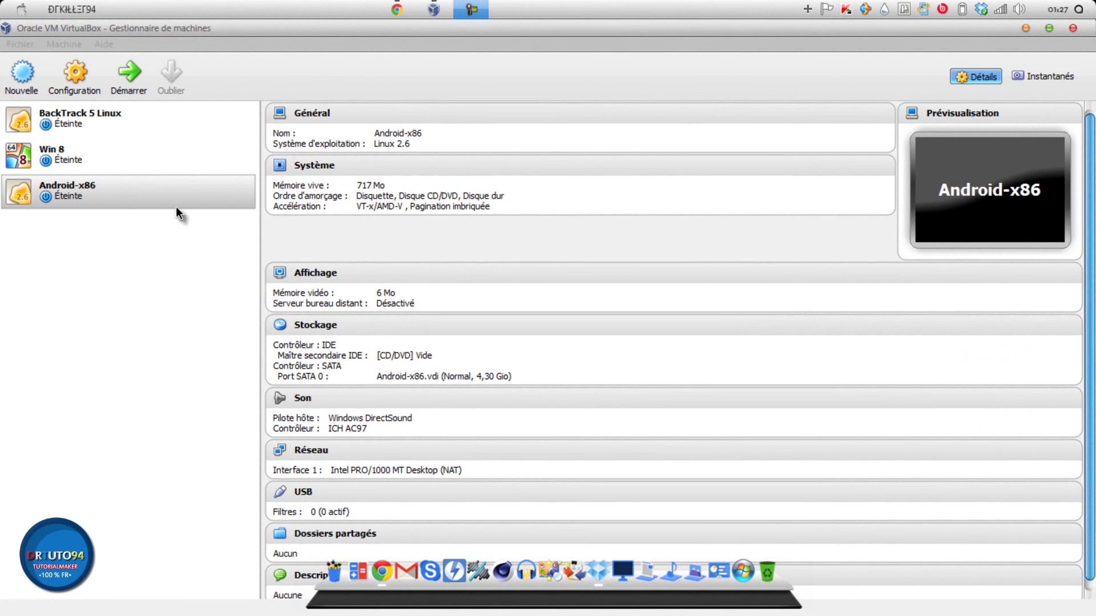
left_click(233, 45)
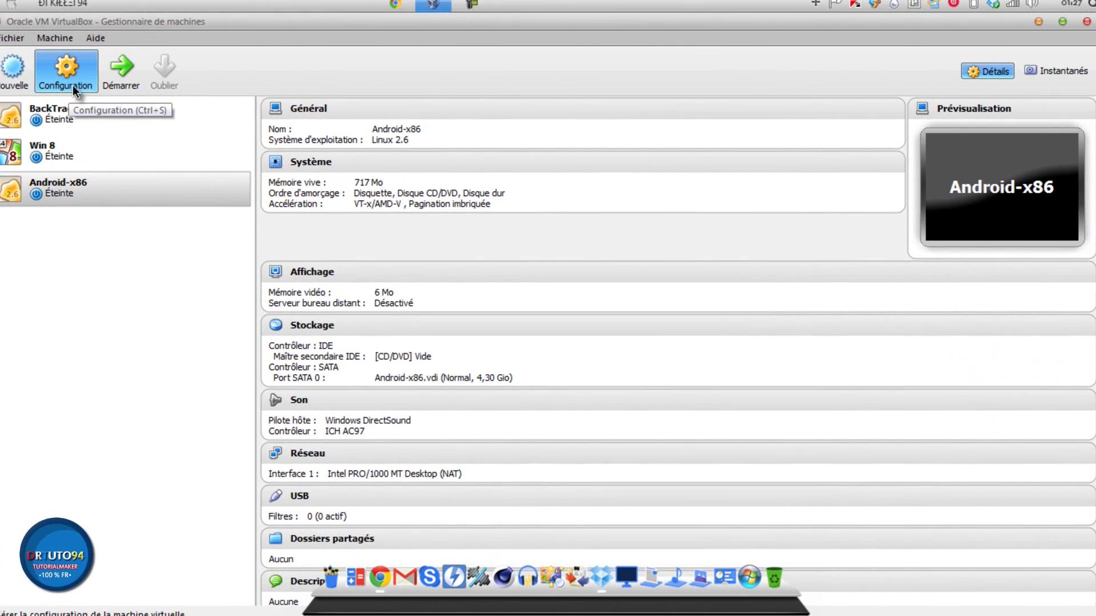
- Attach the android-x86-4.3-20130725 ISO from the desktop to the Android-x86 machine's empty IDE optical drive and save the settings
left_click(73, 85)
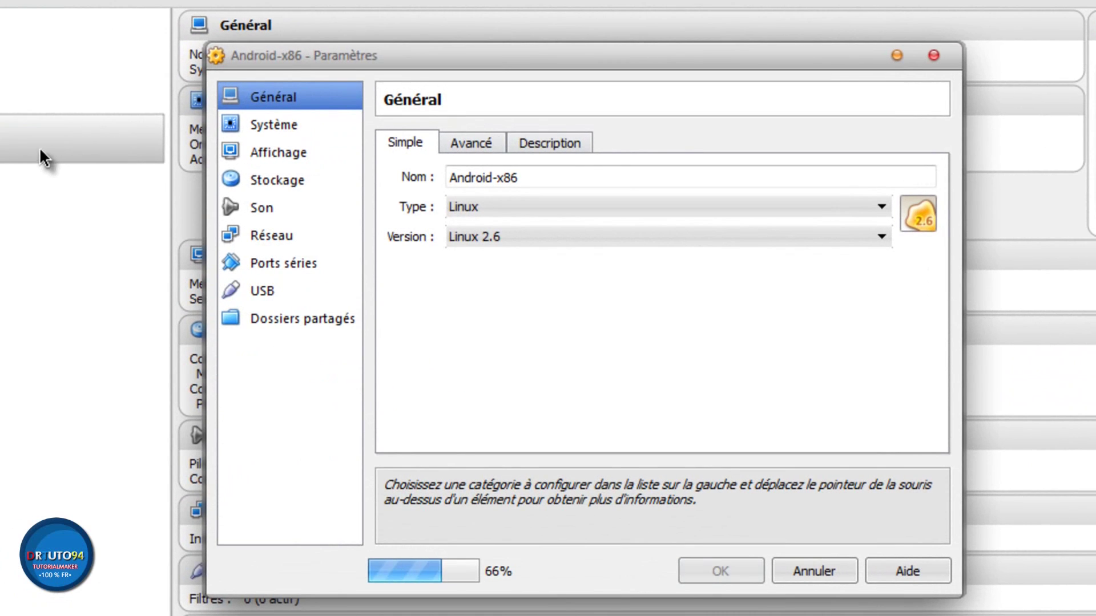
left_click(273, 183)
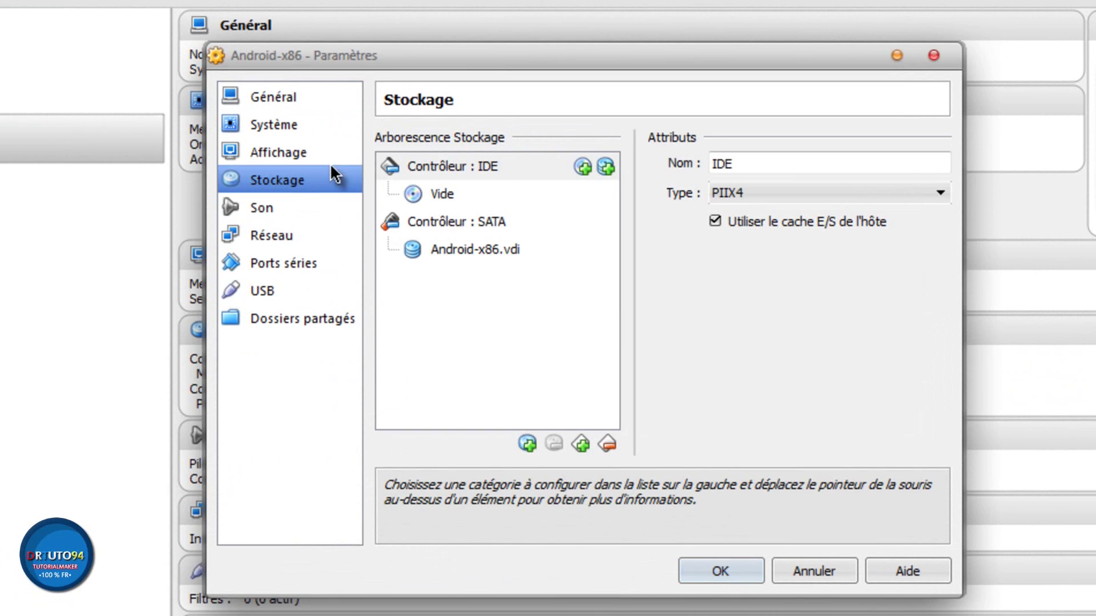
left_click(462, 194)
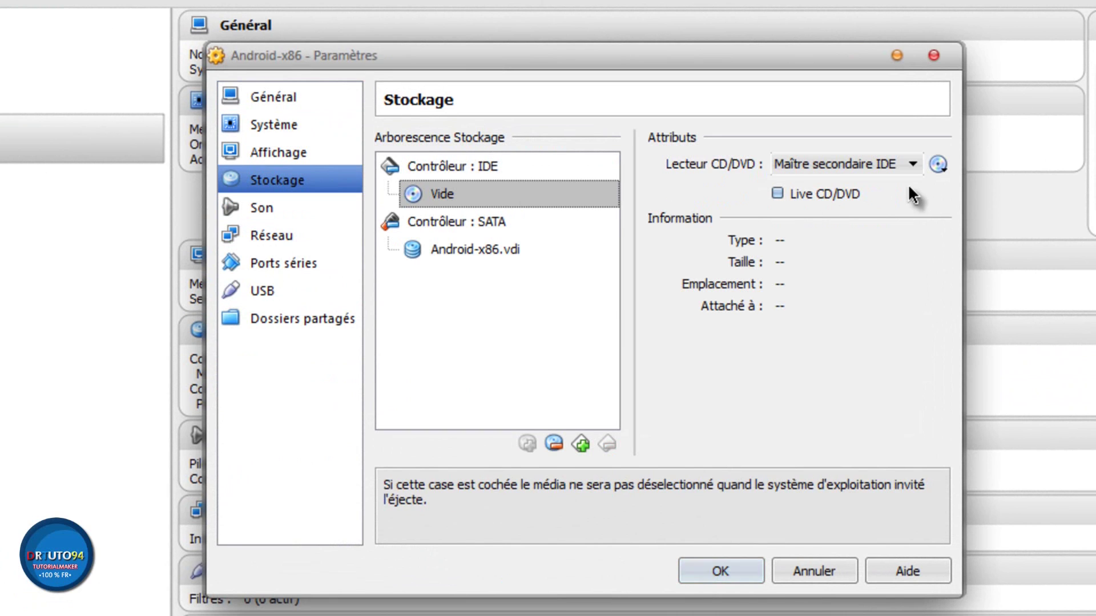
left_click(943, 168)
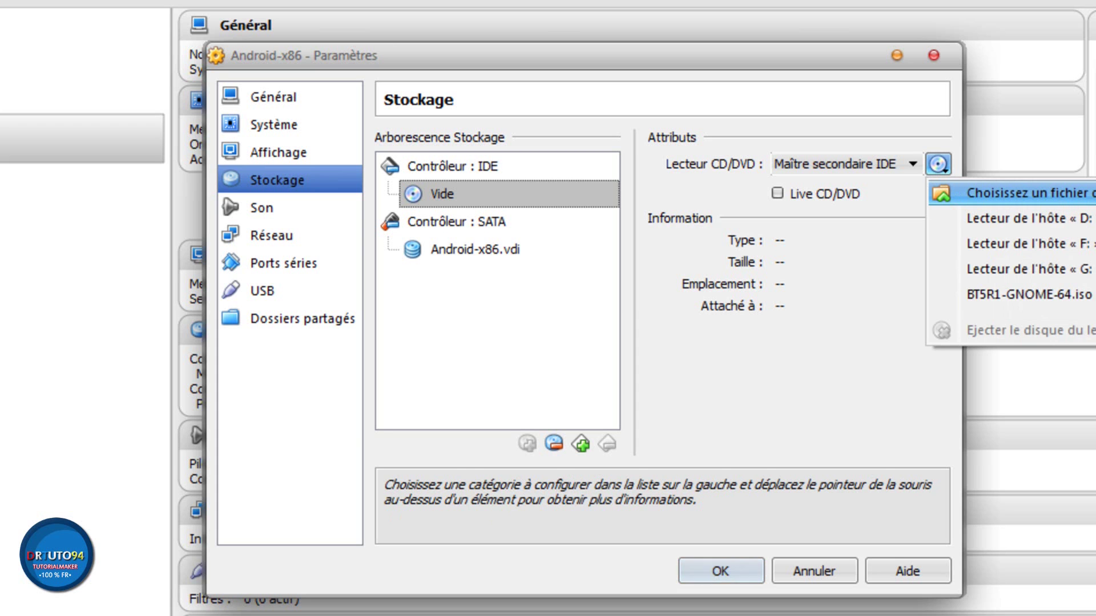
left_click(682, 231)
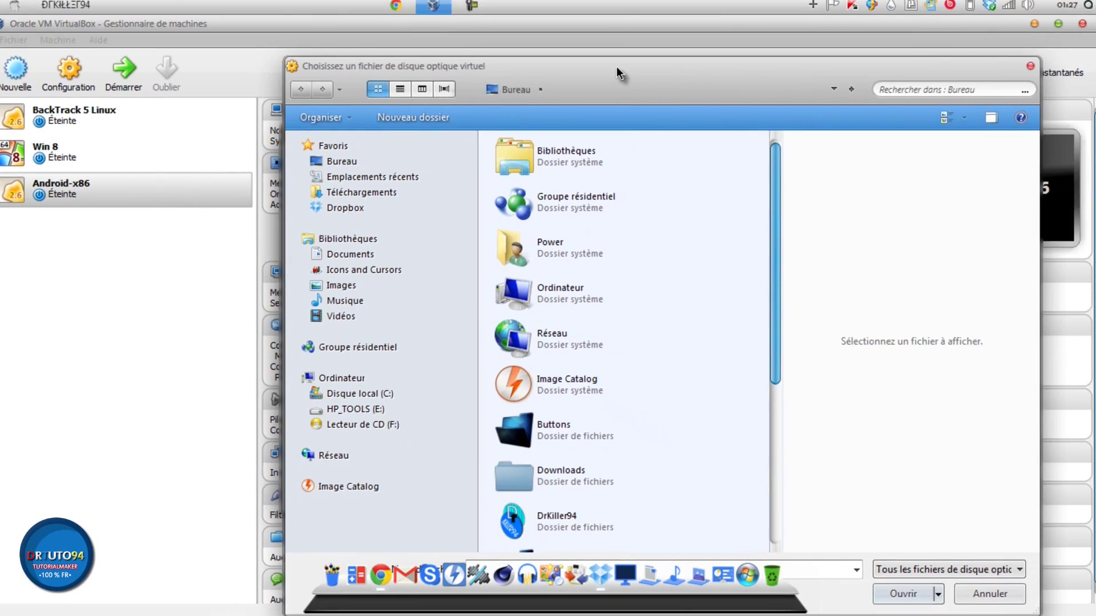
left_click_drag(611, 71, 528, 38)
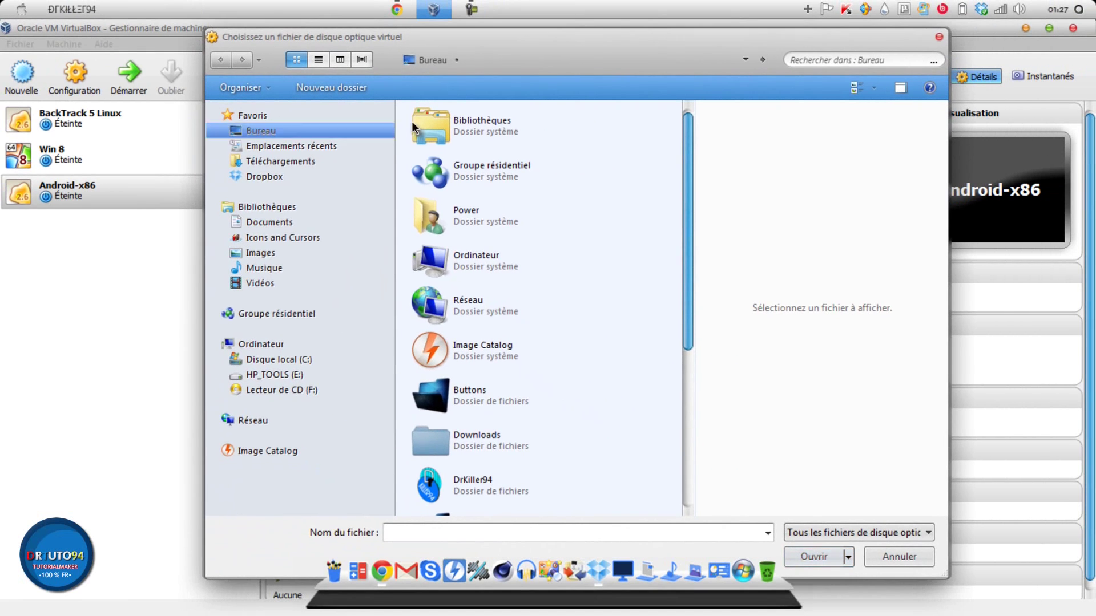
scroll(687, 142, "down", 5)
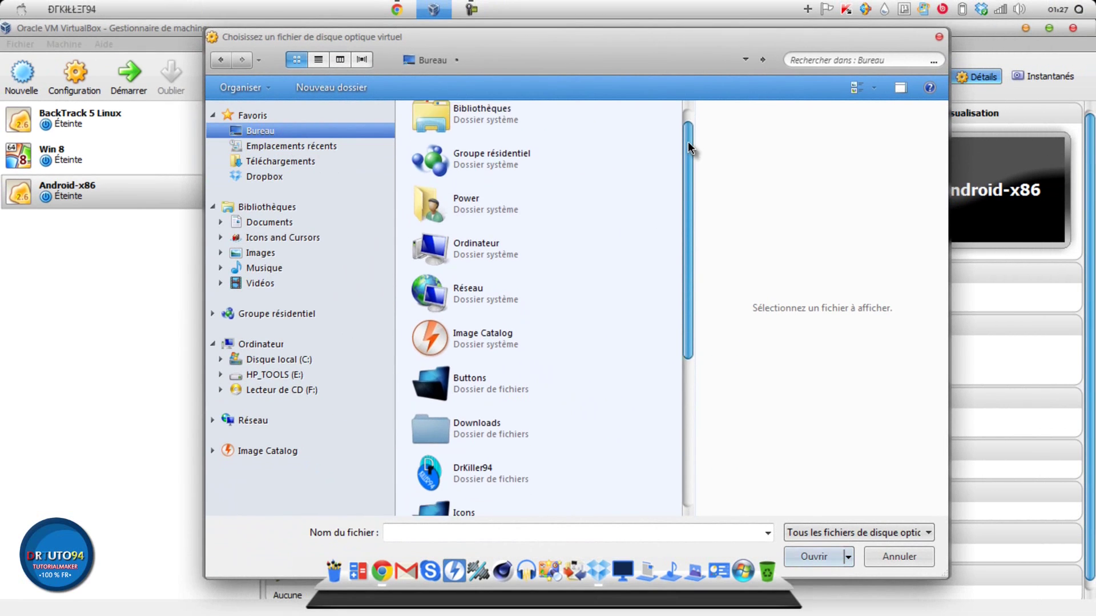
left_click(491, 486)
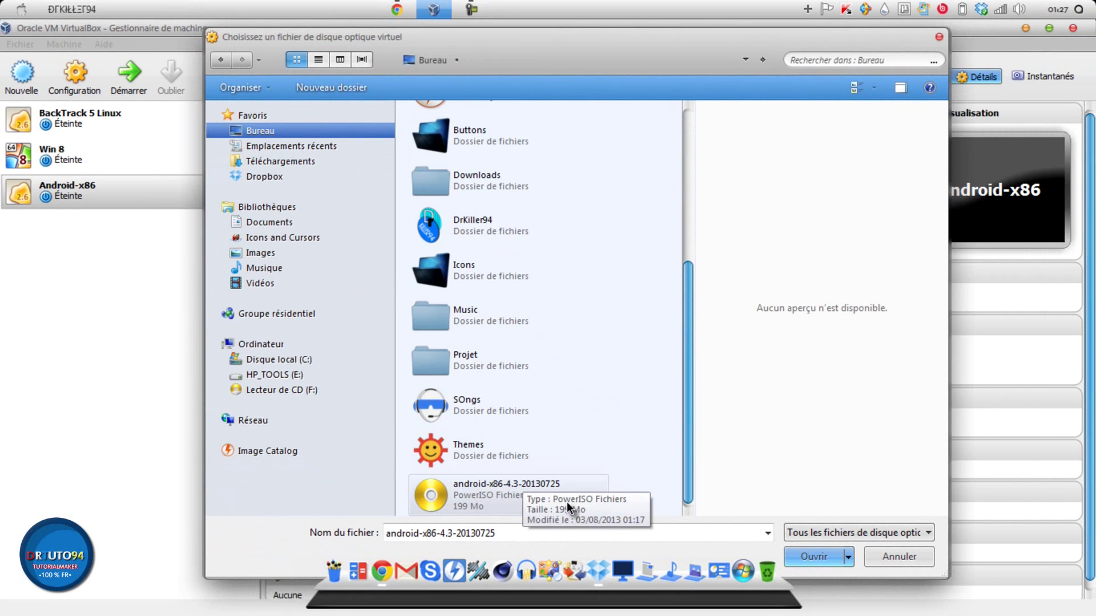
left_click(817, 559)
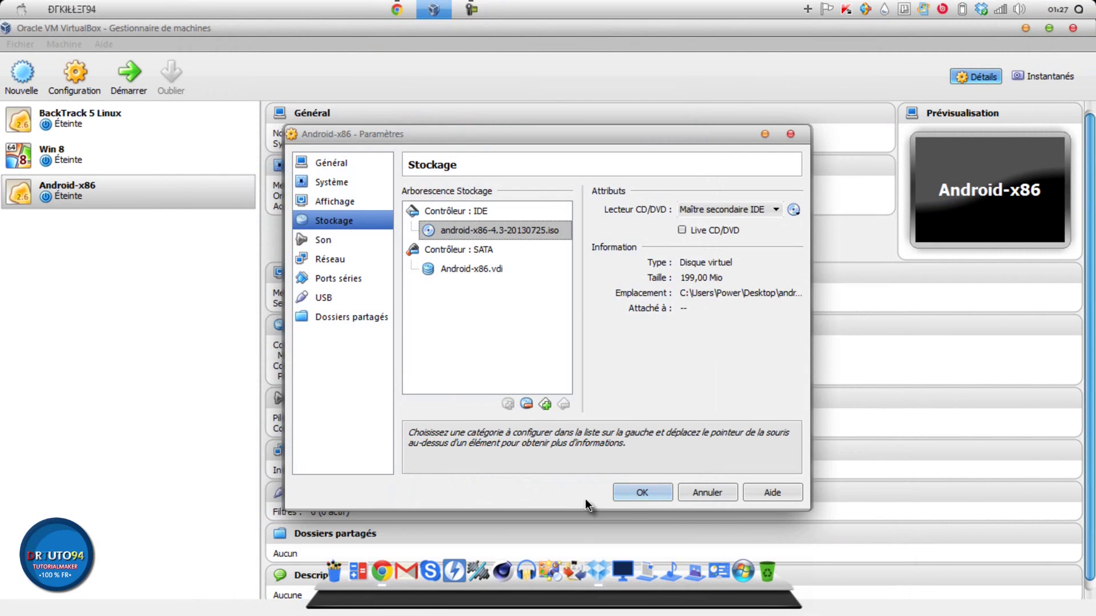
left_click(640, 493)
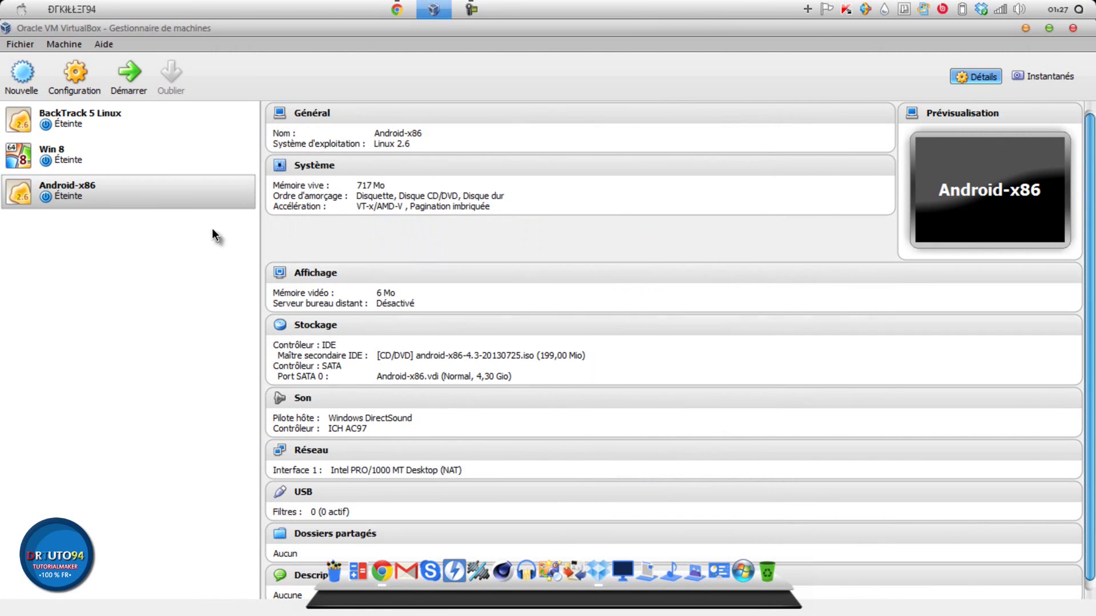
- Start the Android-x86 virtual machine and boot it into the option that installs Android-x86 to the hard disk
left_click(143, 81)
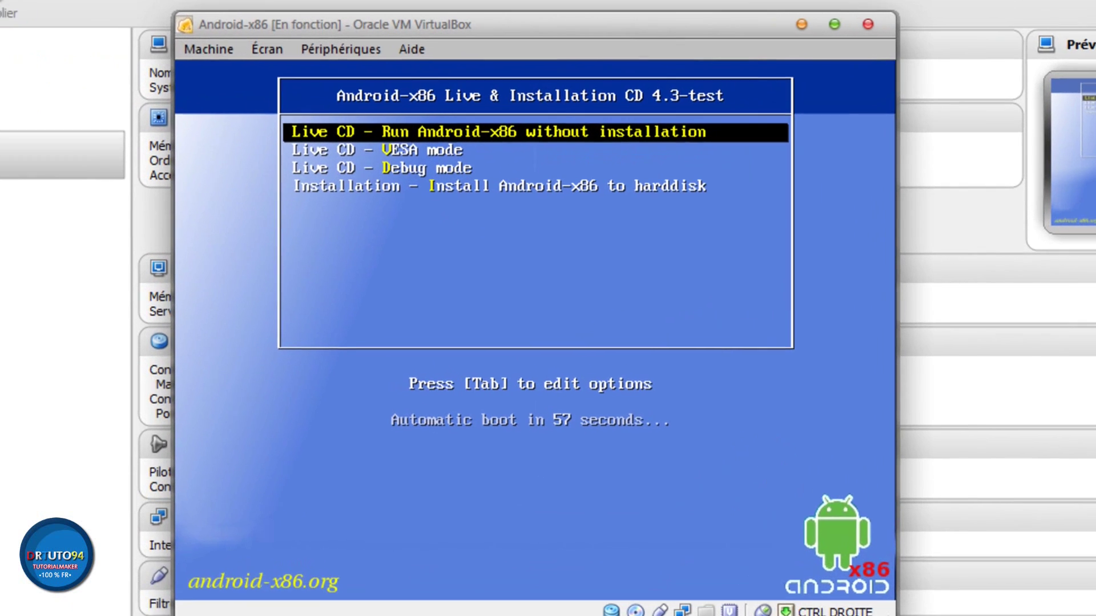
key("Down")
key("Down")
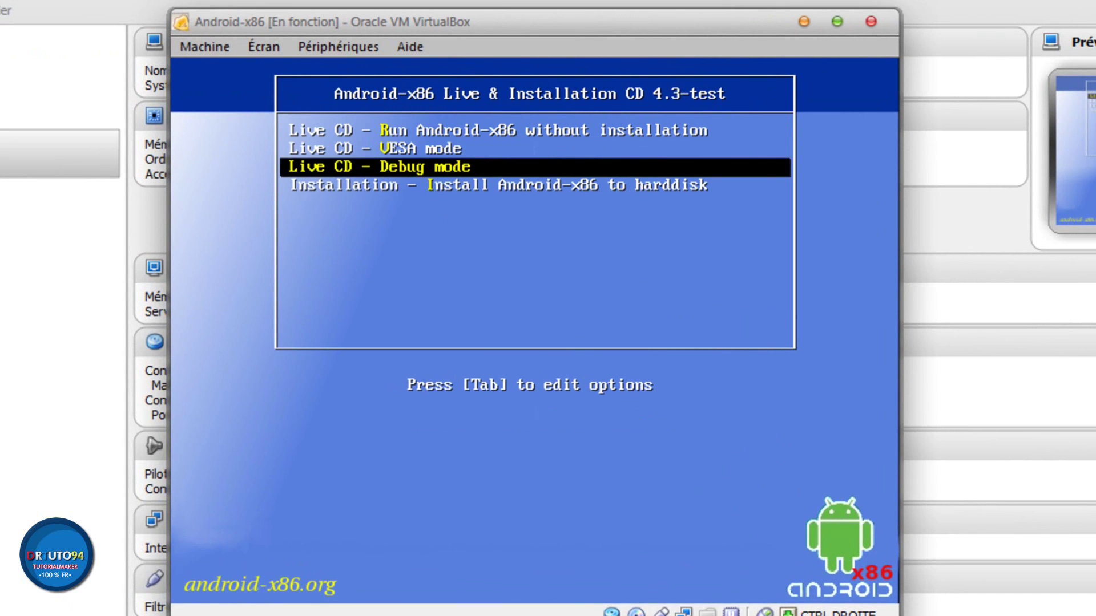
key("Down")
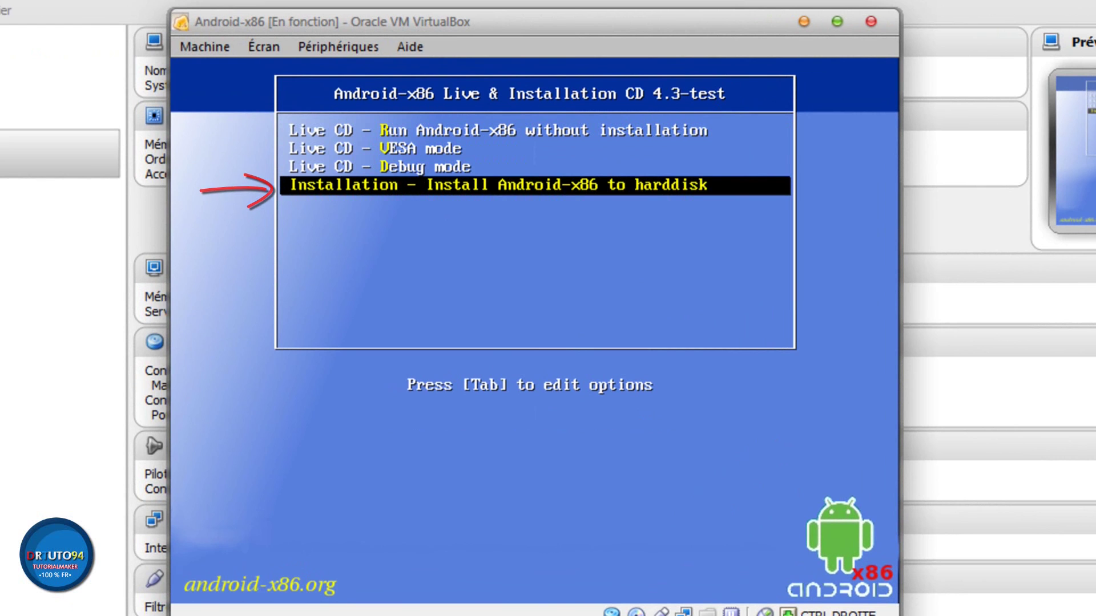
key("Return")
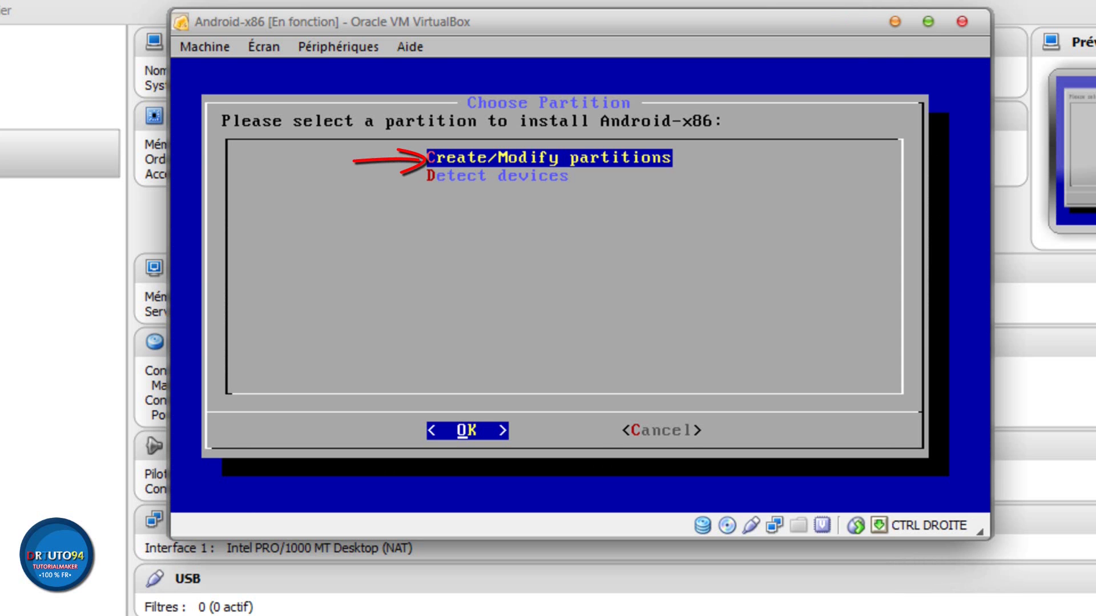
- Open the installer's partition editor, create a new primary partition of 4606.16 MB from the free space, and flag it as bootable
key("Return")
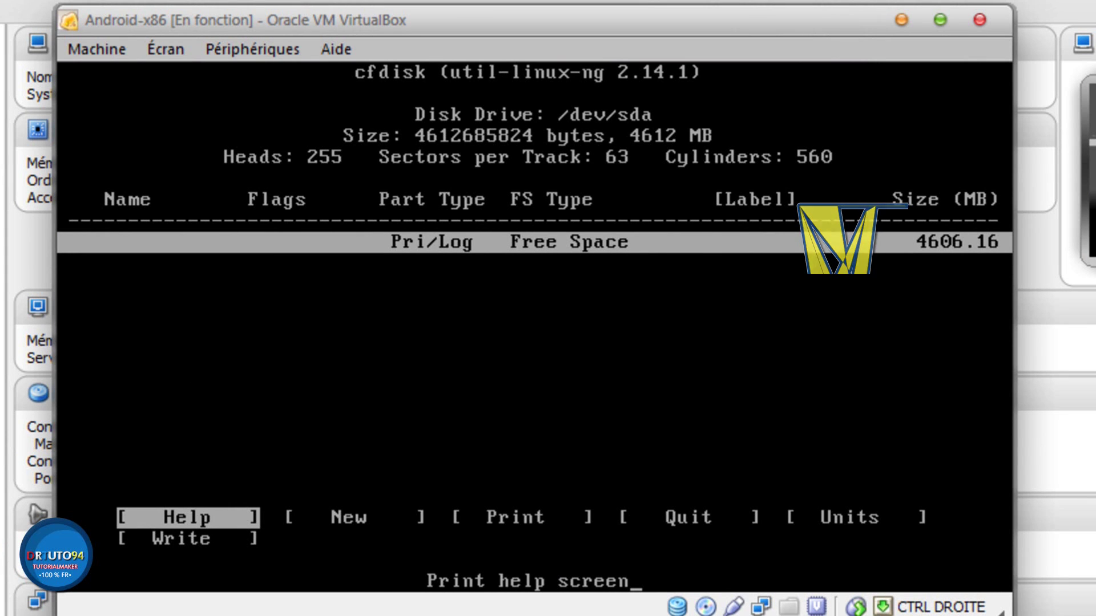
key("Right")
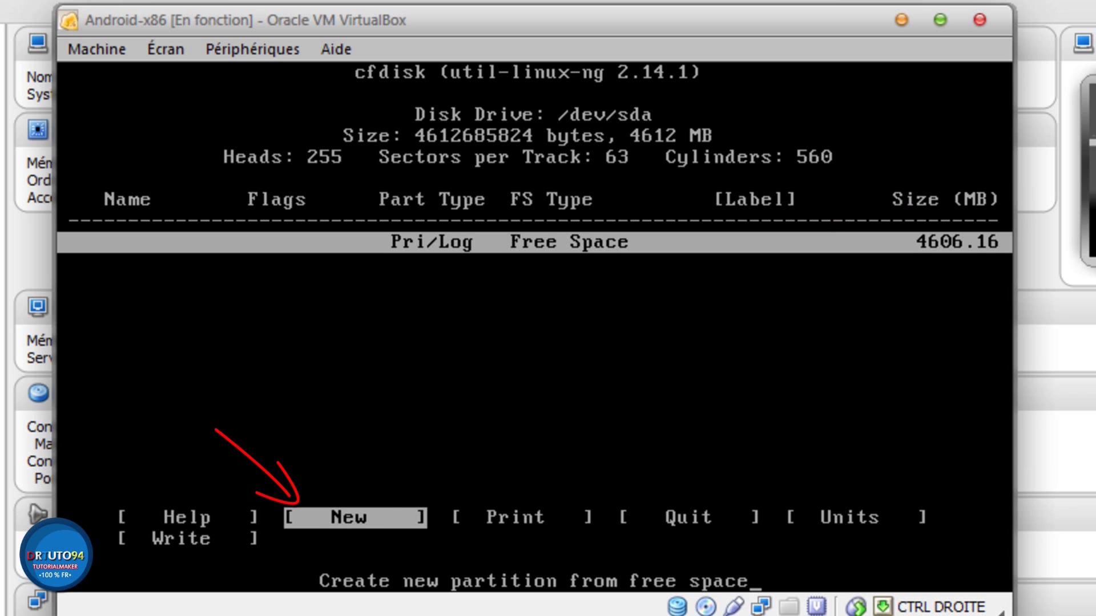
key("Return")
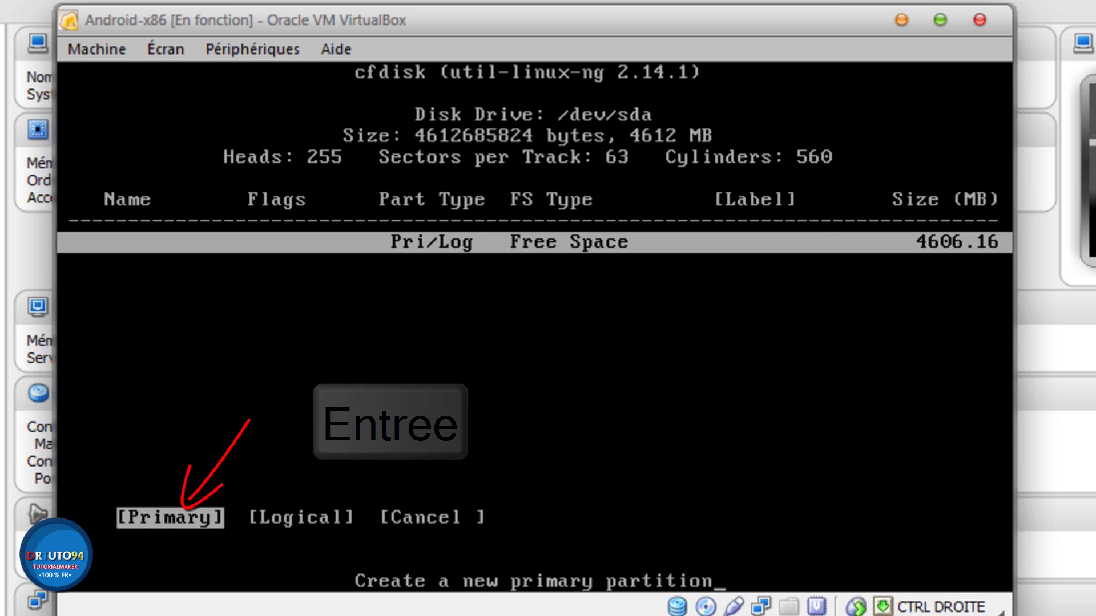
key("Return")
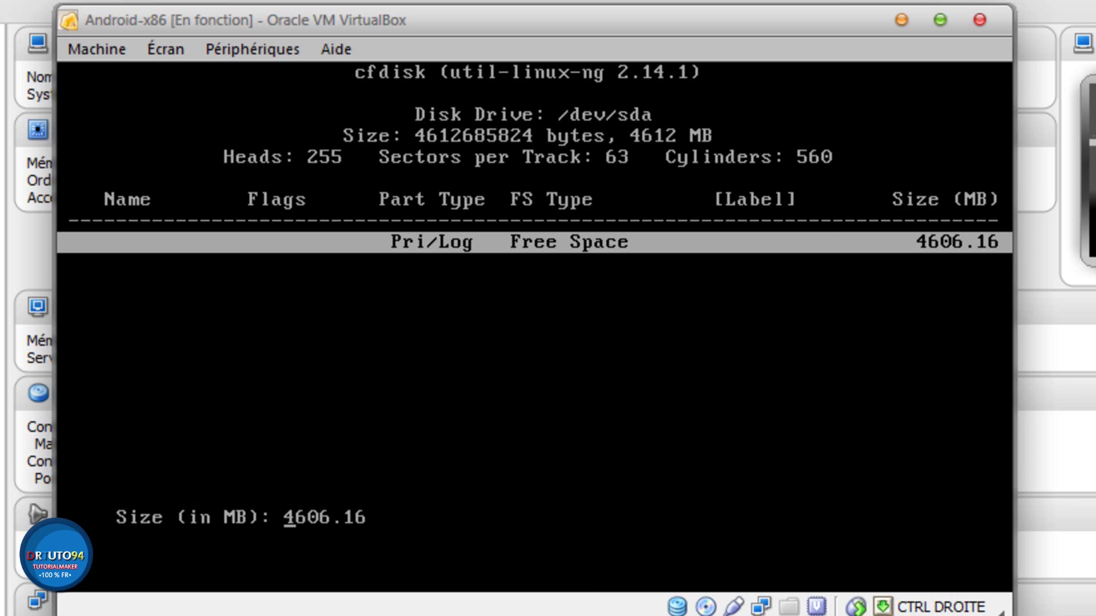
key("Return")
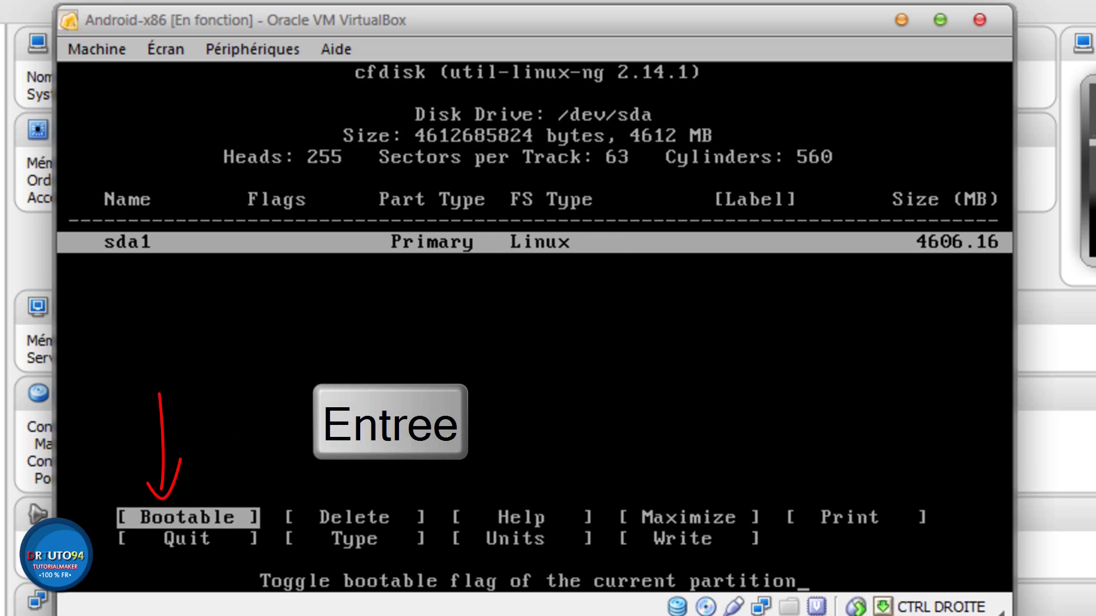
key("Return")
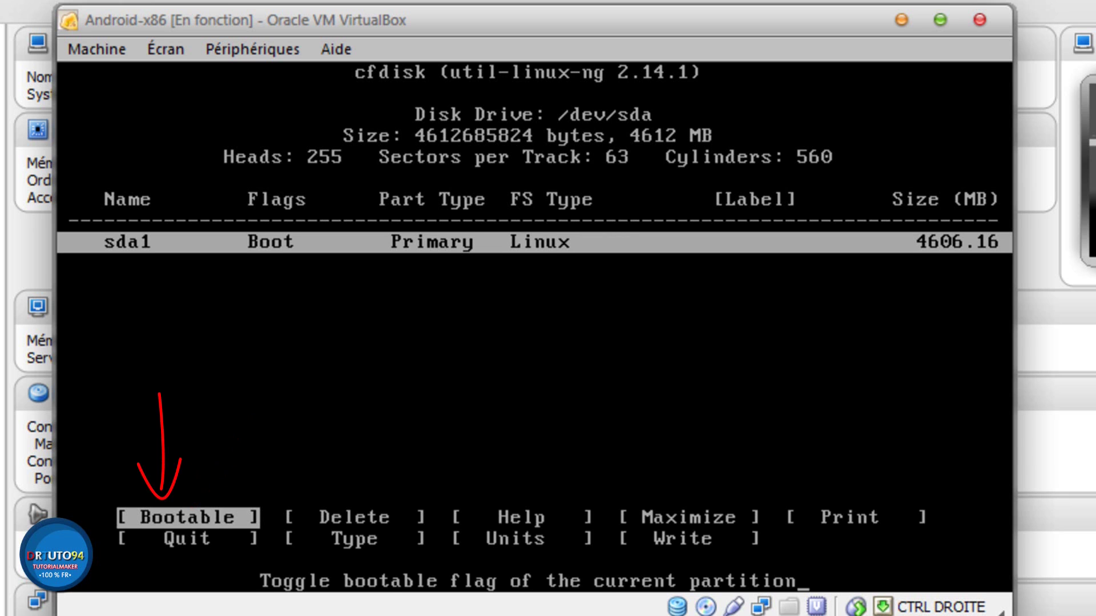
- Write the partition table to disk in cfdisk and confirm the operation with yes
key("Right")
key("Right")
key("Right")
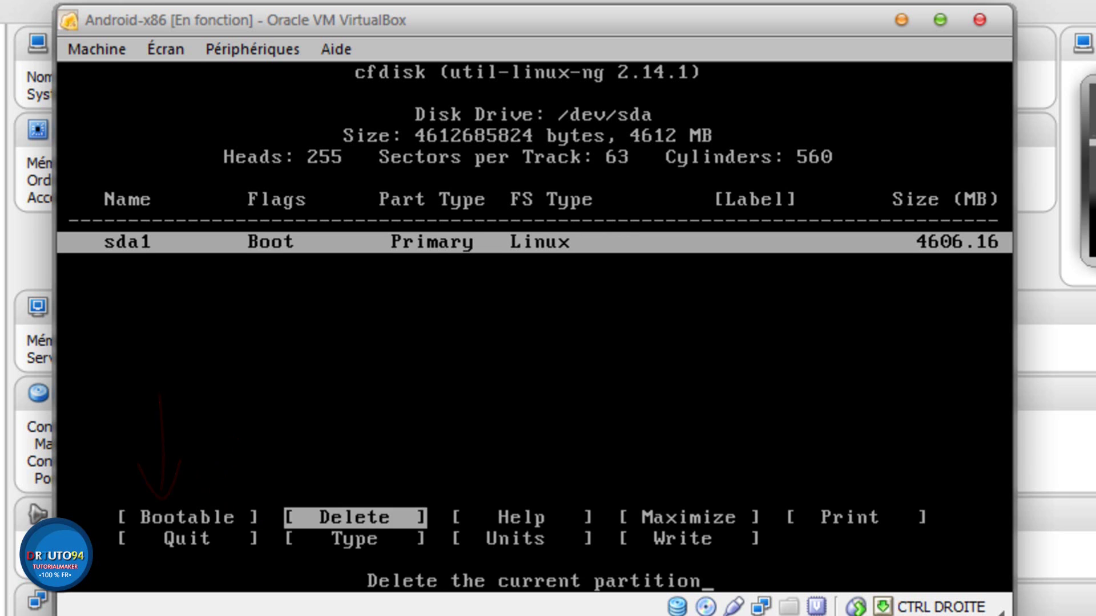
key("Down")
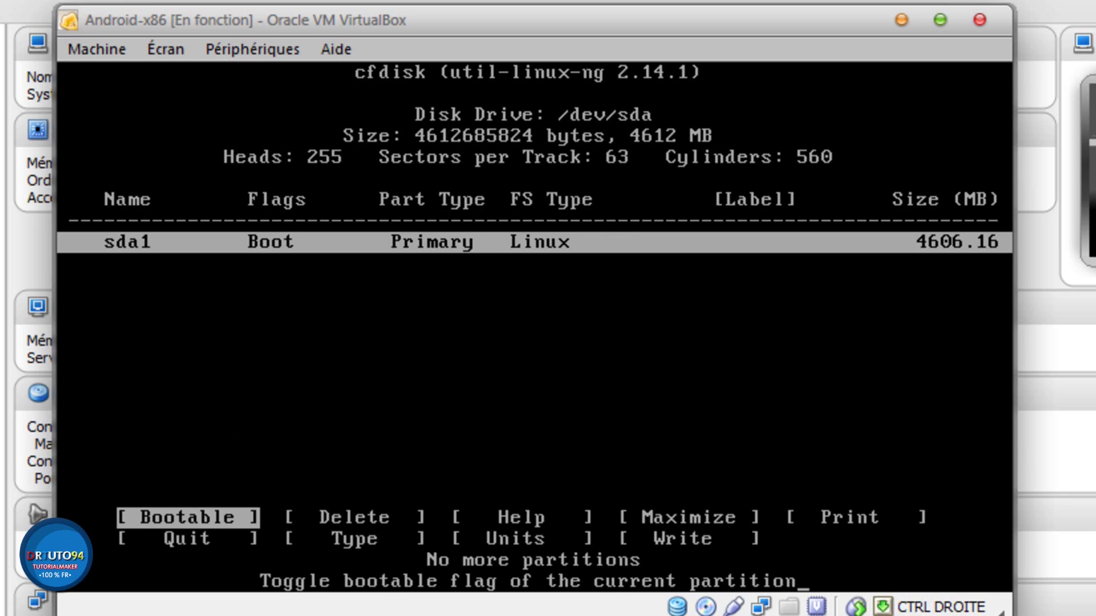
key("Right")
key("Right")
key("Right")
key("Right")
key("Right")
key("Right")
key("Right")
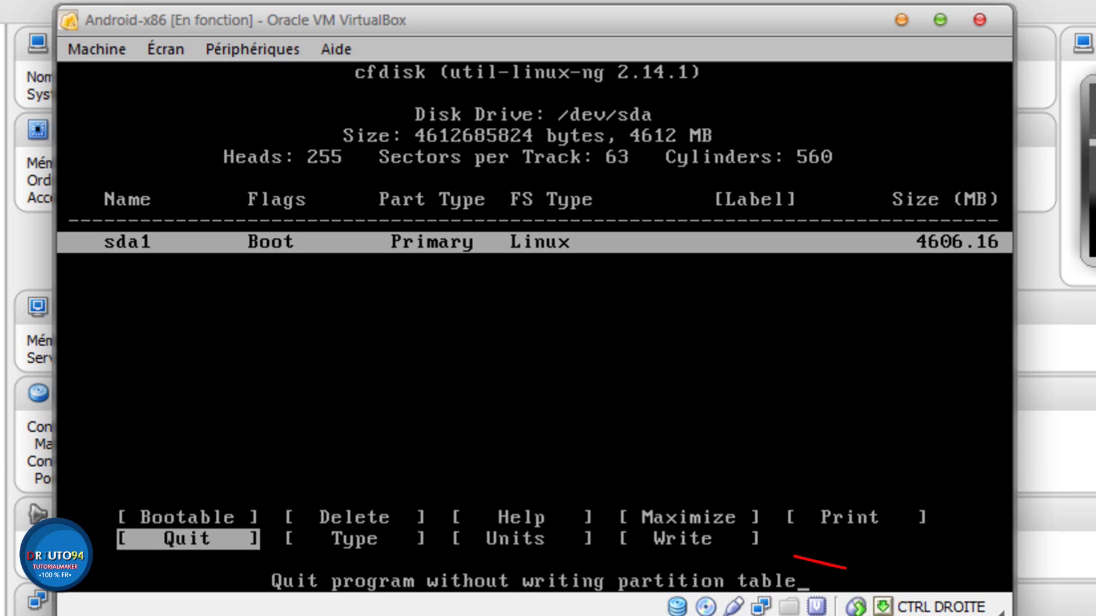
key("Right")
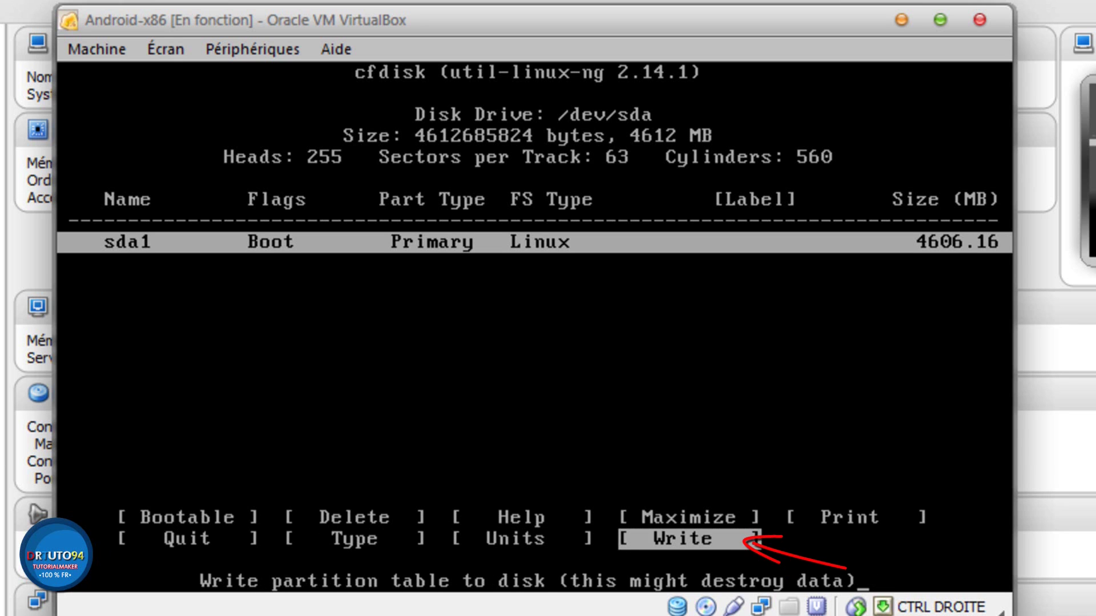
key("Return")
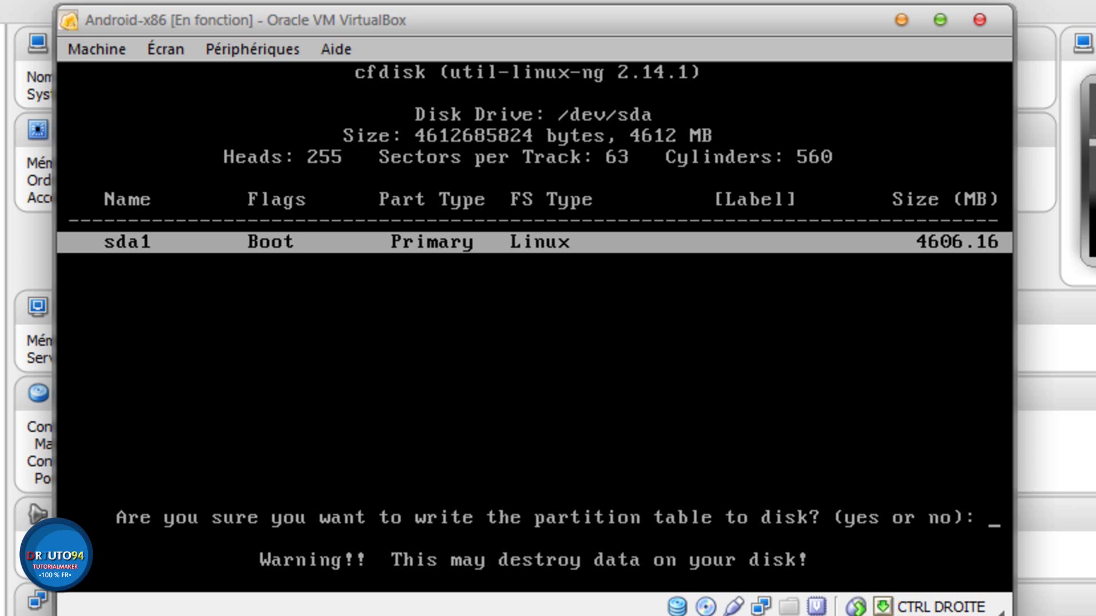
type("ye")
key("Return")
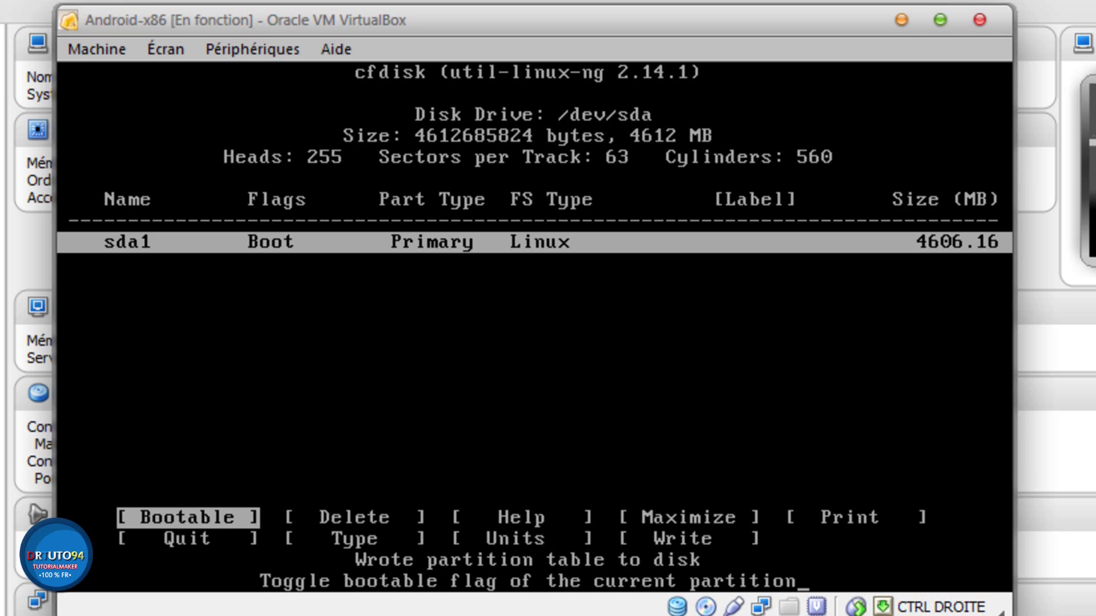
- Quit cfdisk and return to the installer's partition selection
key("Down")
key("Right")
key("Right")
key("Right")
key("Right")
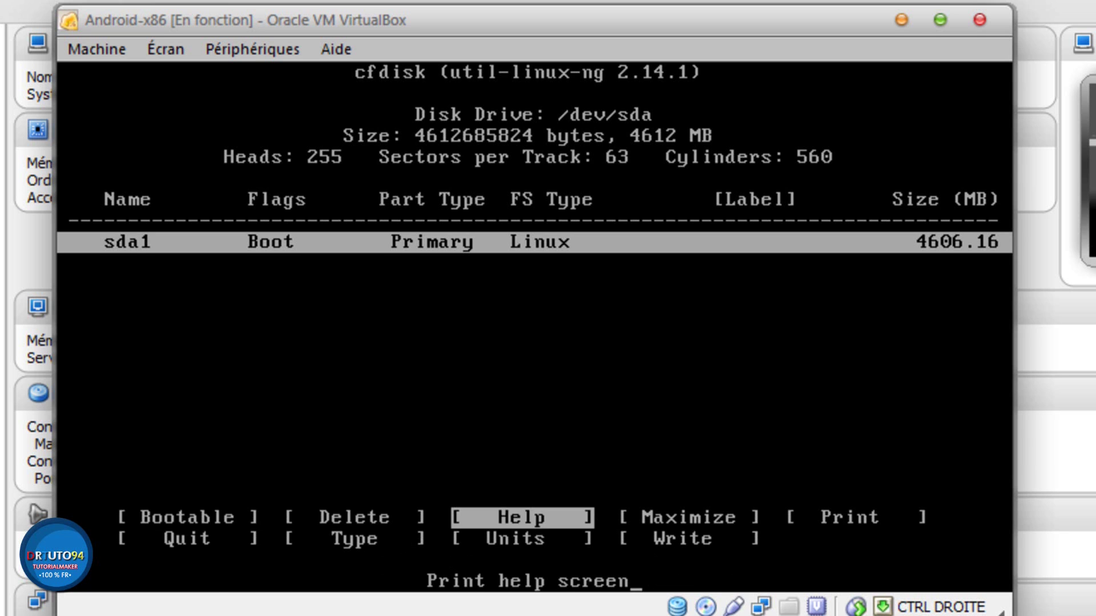
key("Right")
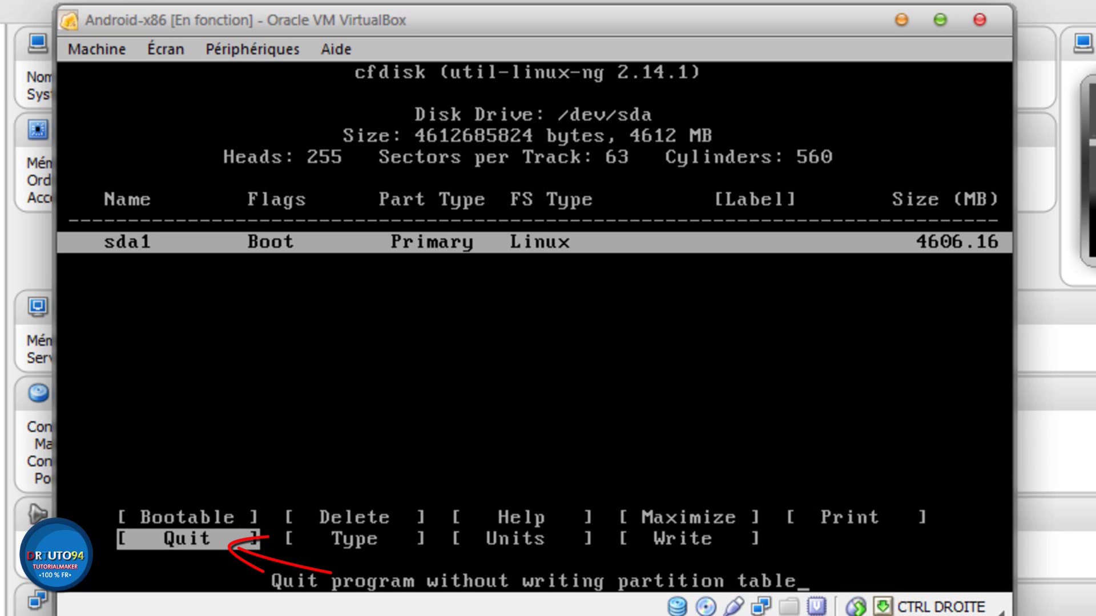
key("Return")
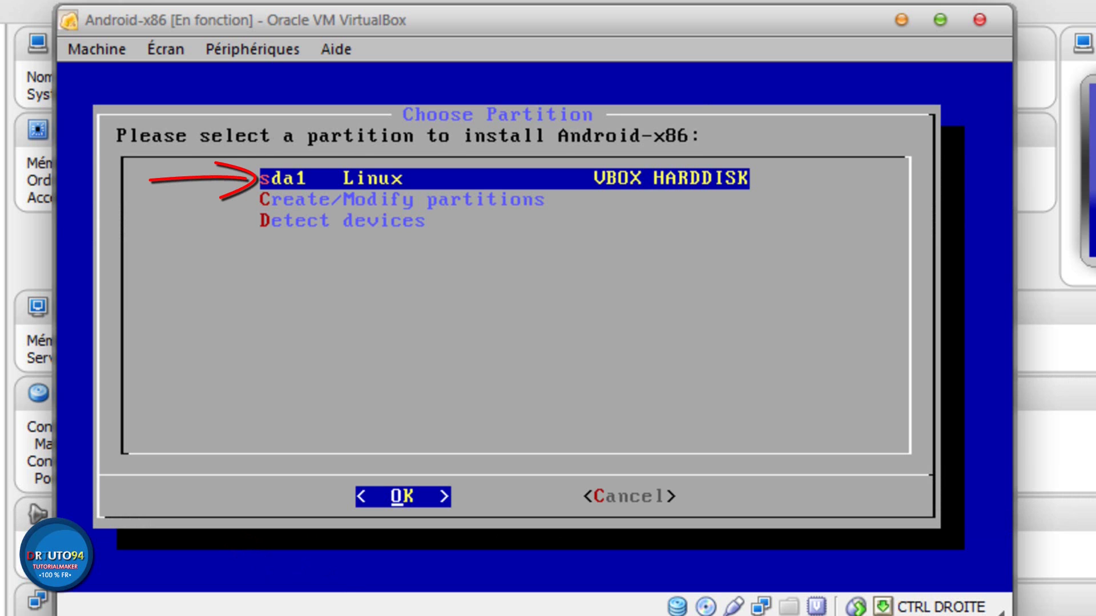
- Choose sda1 as the installation partition and format it as ext3, confirming the format
key("Return")
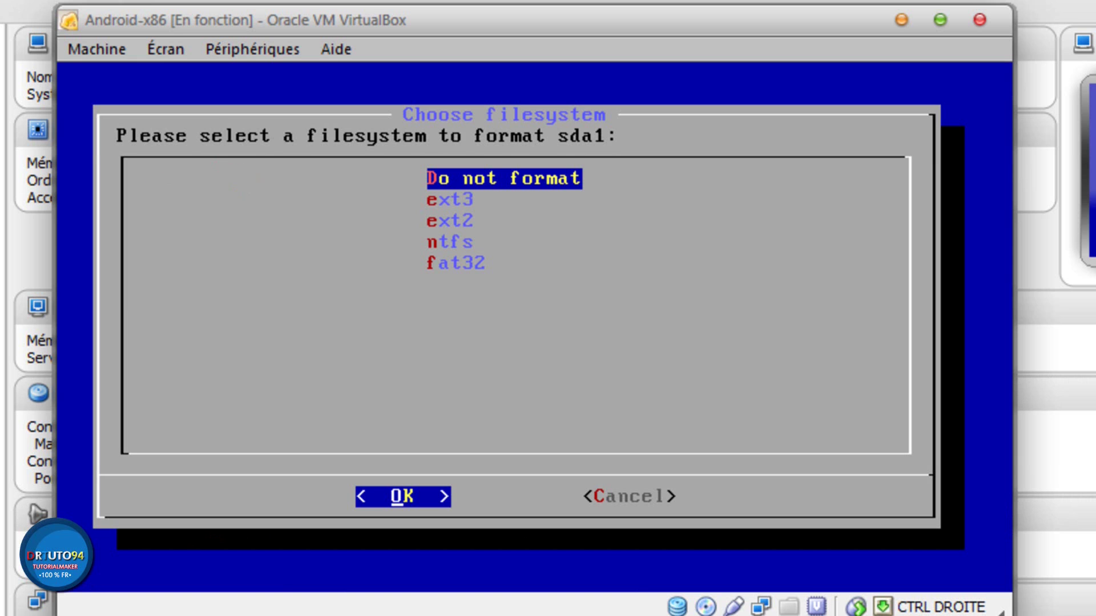
key("Down")
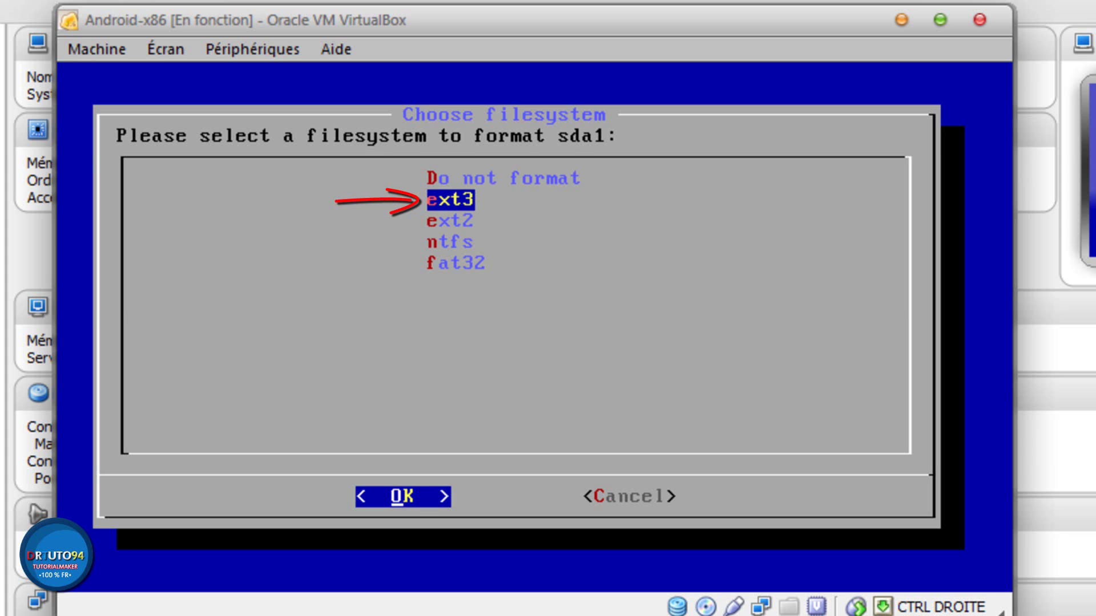
key("Return")
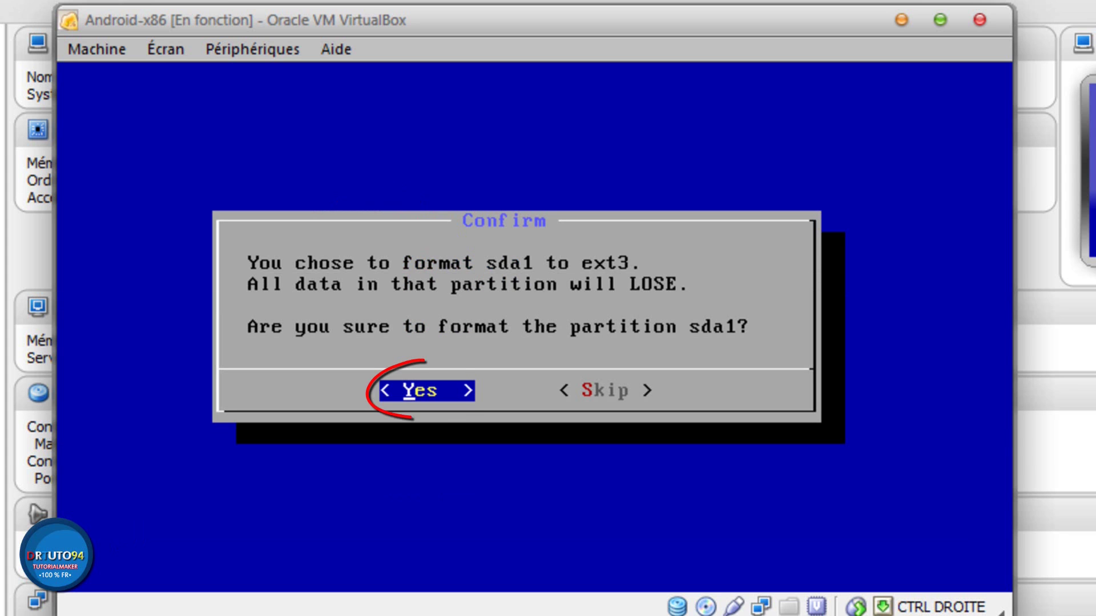
key("Return")
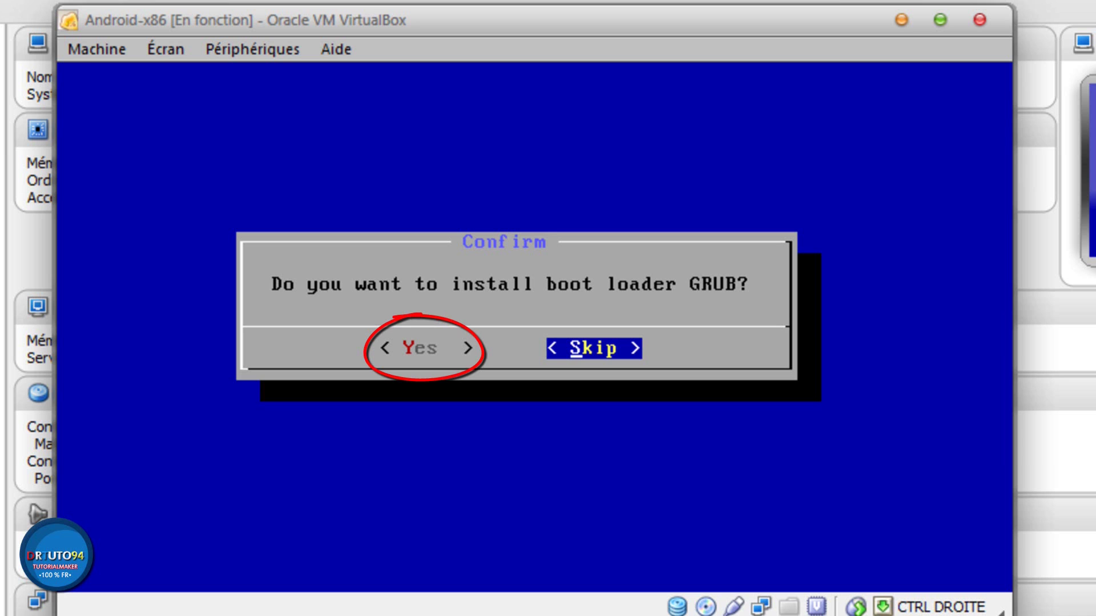
- Agree to install the GRUB boot loader and to install the /system directory as read-write
key("Left")
key("Return")
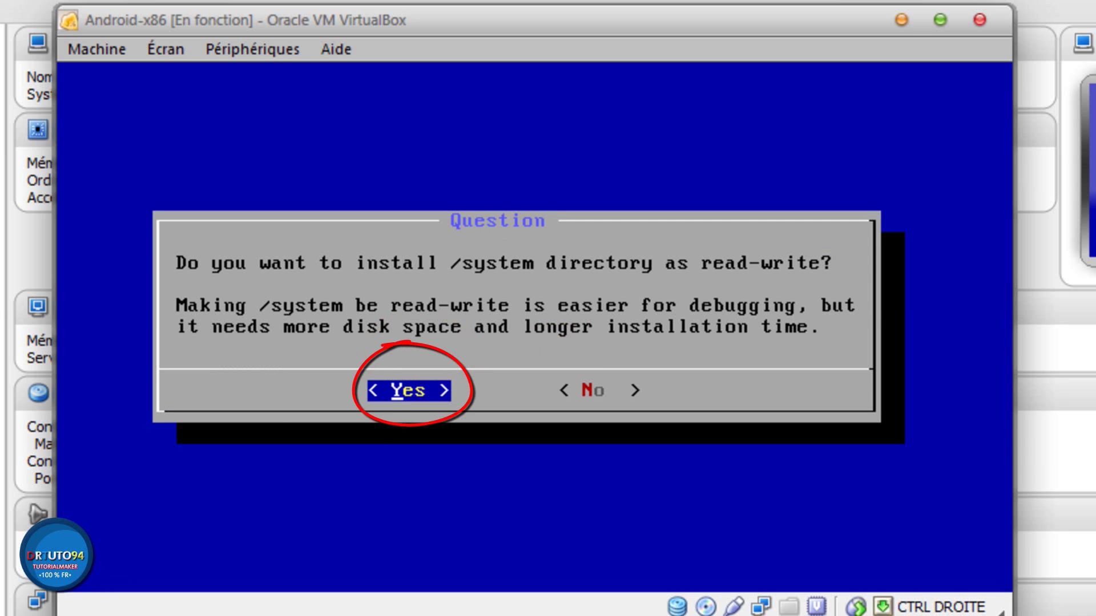
key("Return")
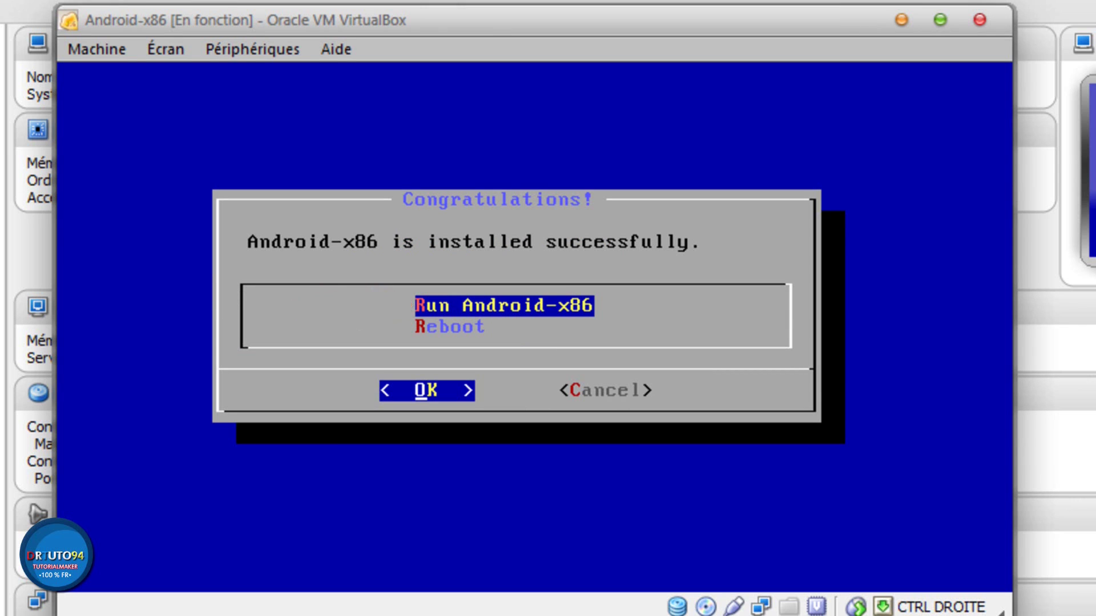
- Run the newly installed Android-x86 and switch the virtual machine to full-screen mode
key("Return")
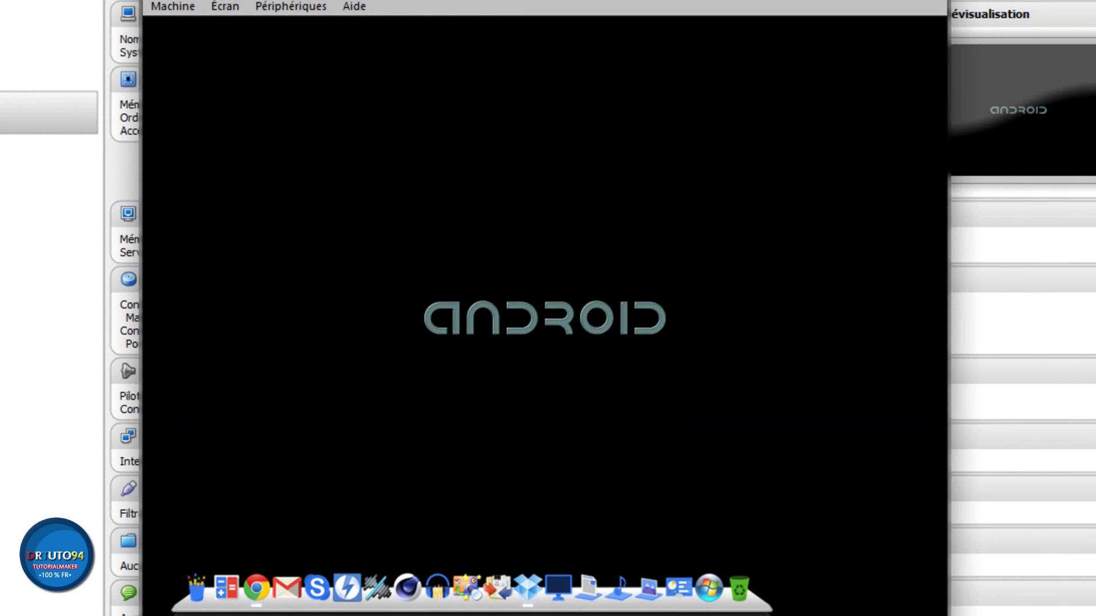
left_click(246, 7)
left_click(337, 33)
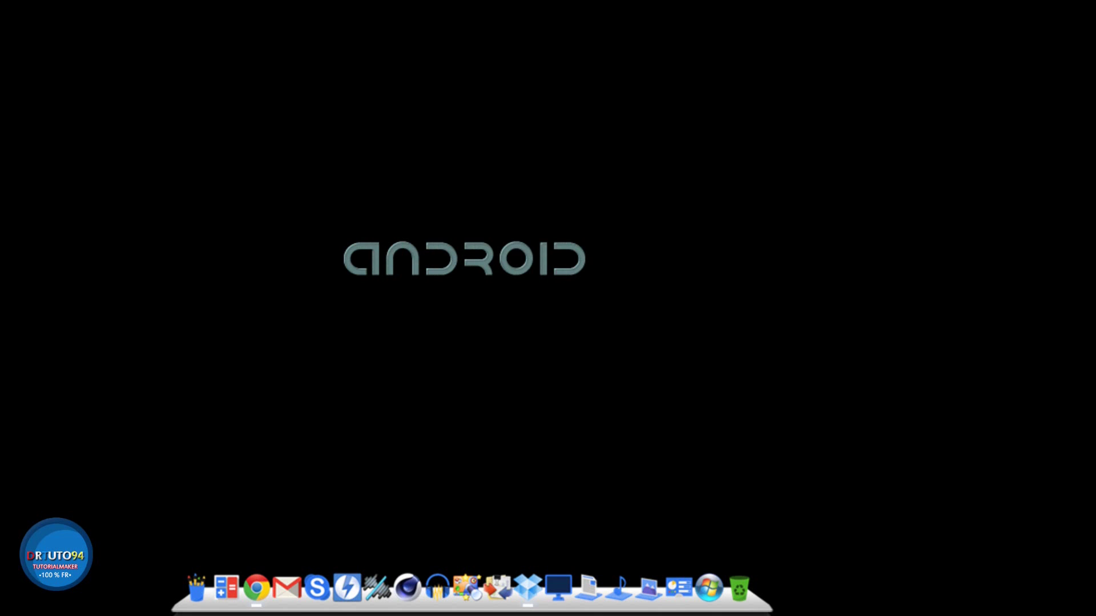
right_click(317, 581)
left_click(347, 522)
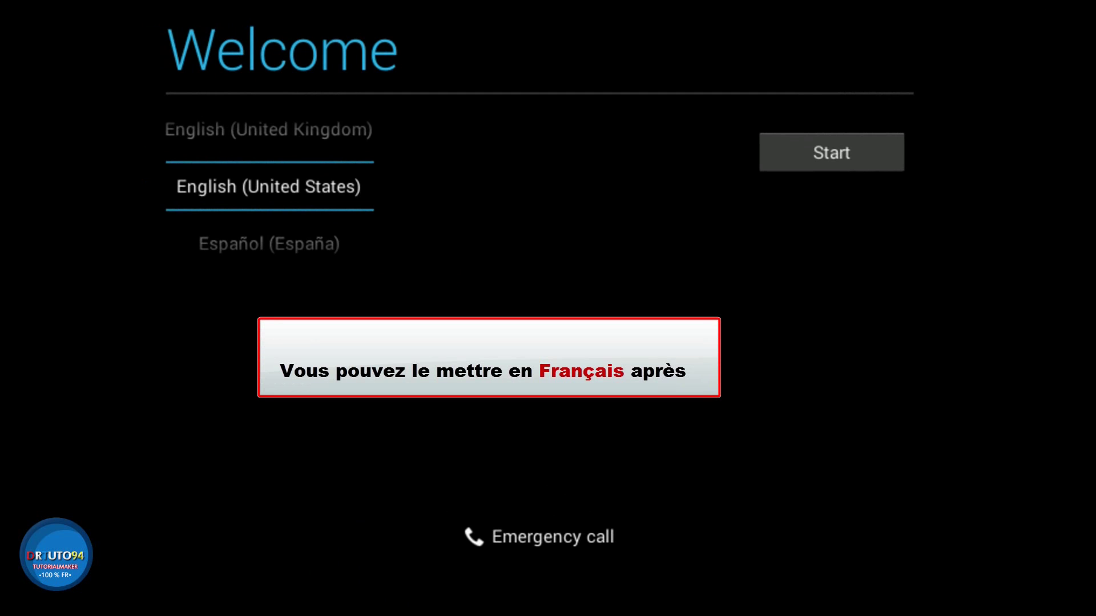
- Start the tablet setup in English (United States) and skip the Wi-Fi selection, confirming with Skip anyway
left_click(832, 152)
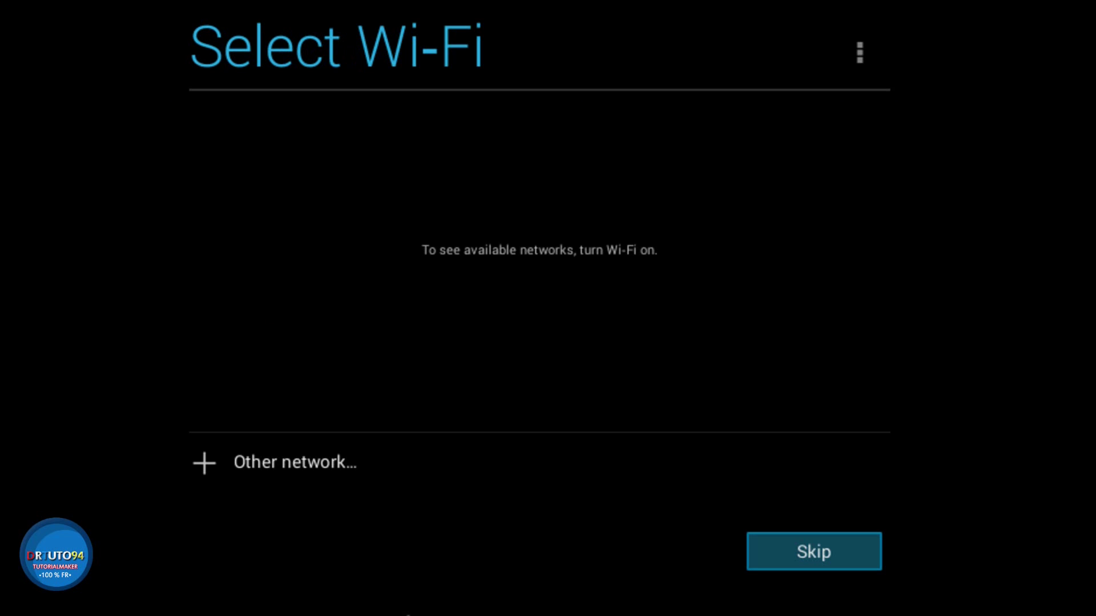
key("Return")
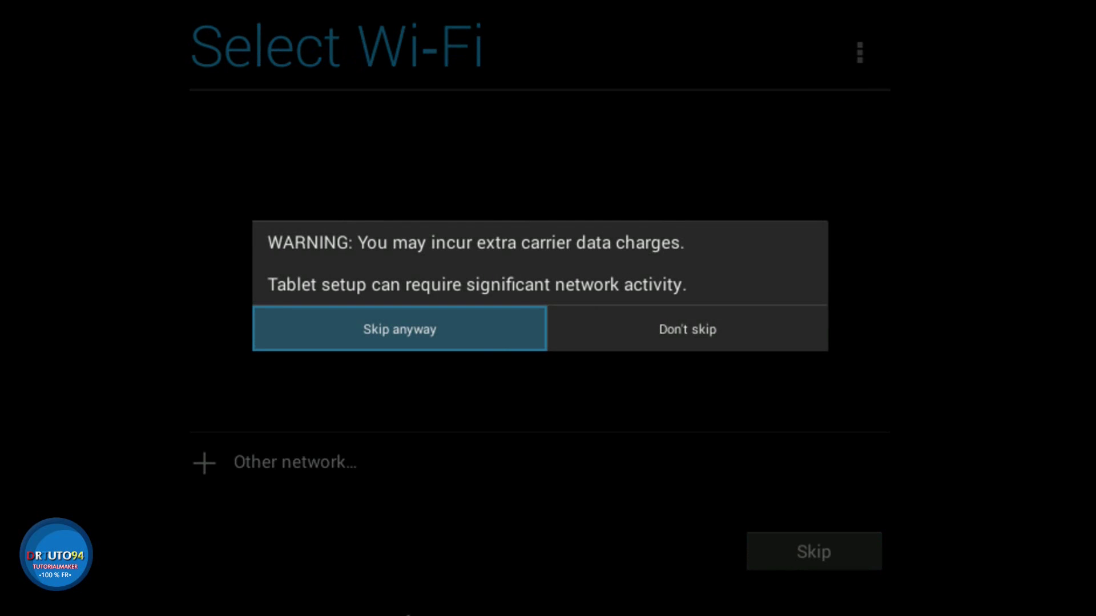
key("Return")
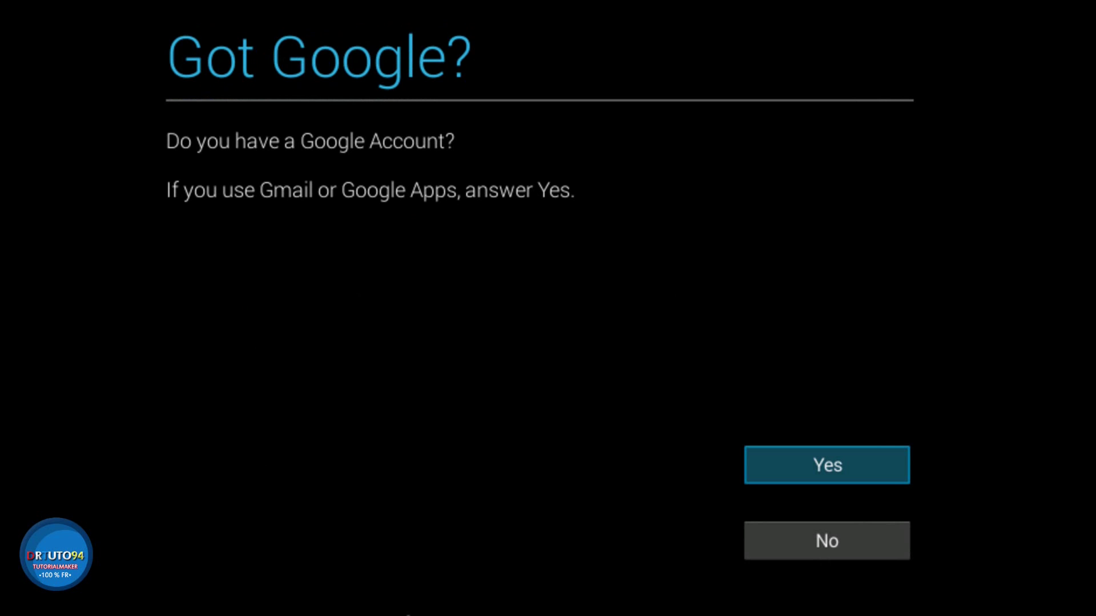
- Answer No to having a Google Account and decline creating one with Not now
key("Down")
key("Return")
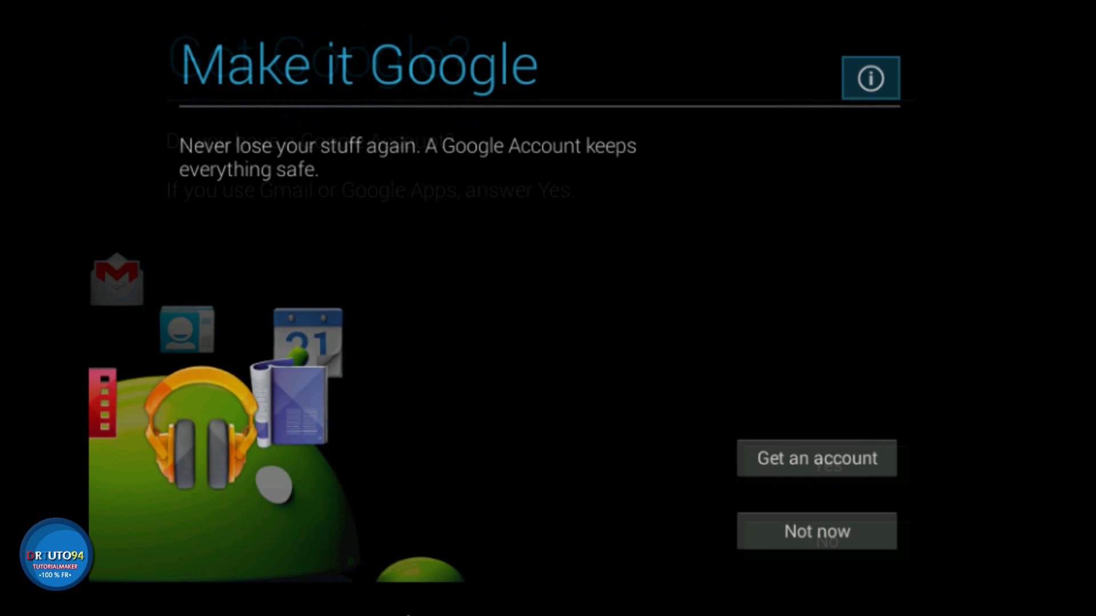
key("Down")
key("Down")
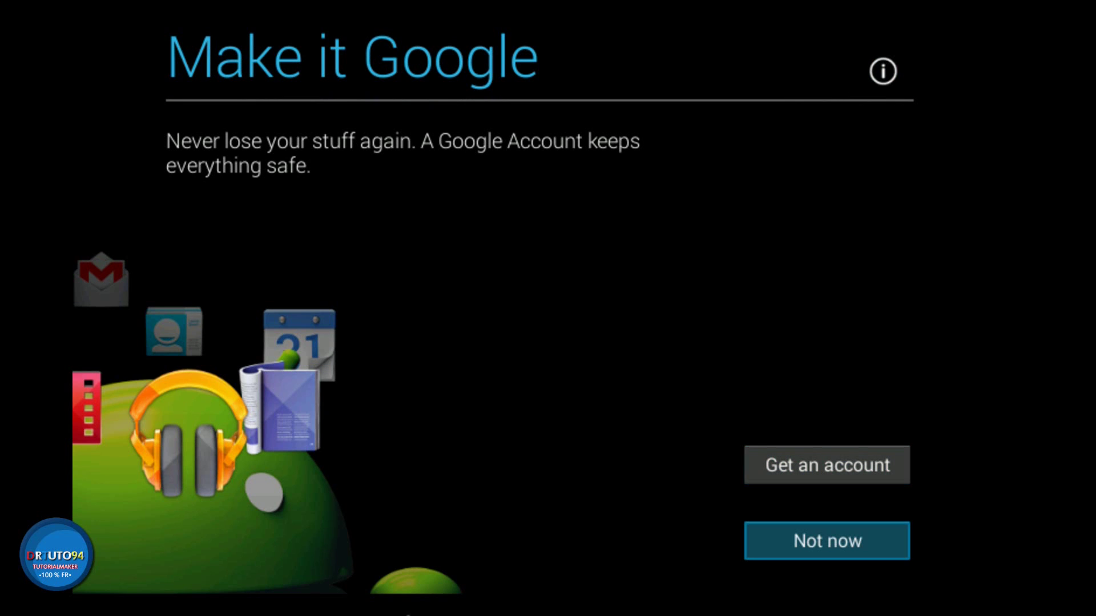
key("Return")
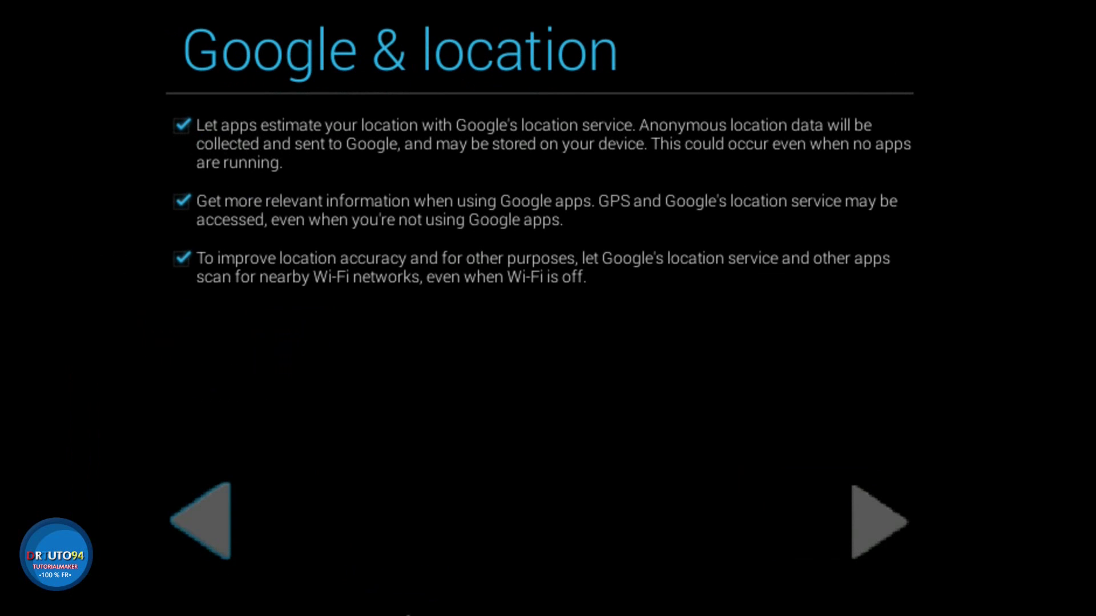
- Accept the checked Google location options and the date and time page with Central European Standard Time
key("Down")
key("Return")
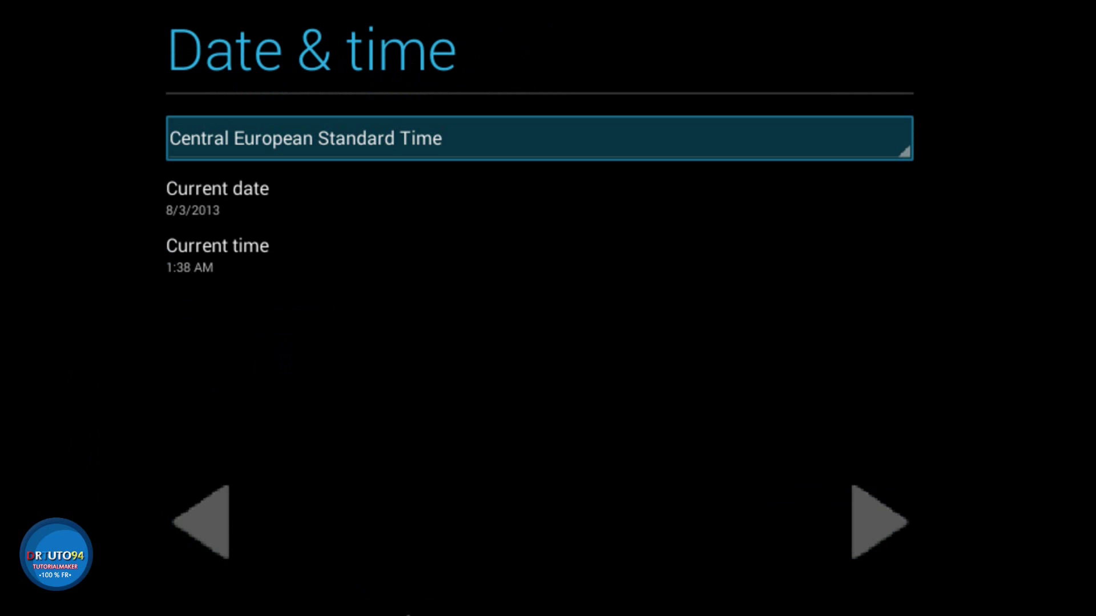
left_click(201, 520)
left_click(878, 520)
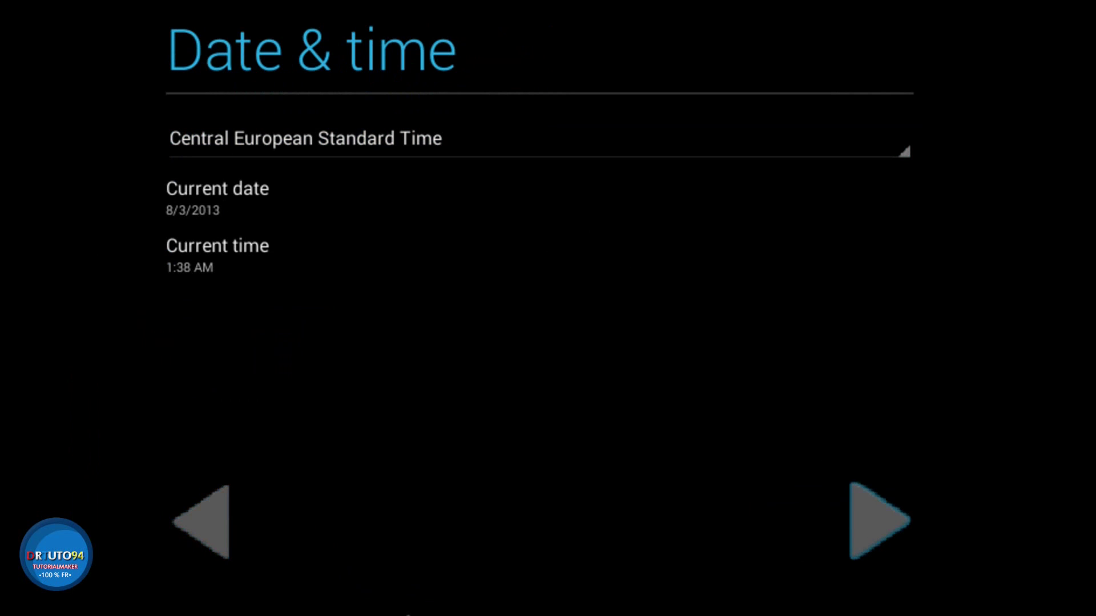
key("Return")
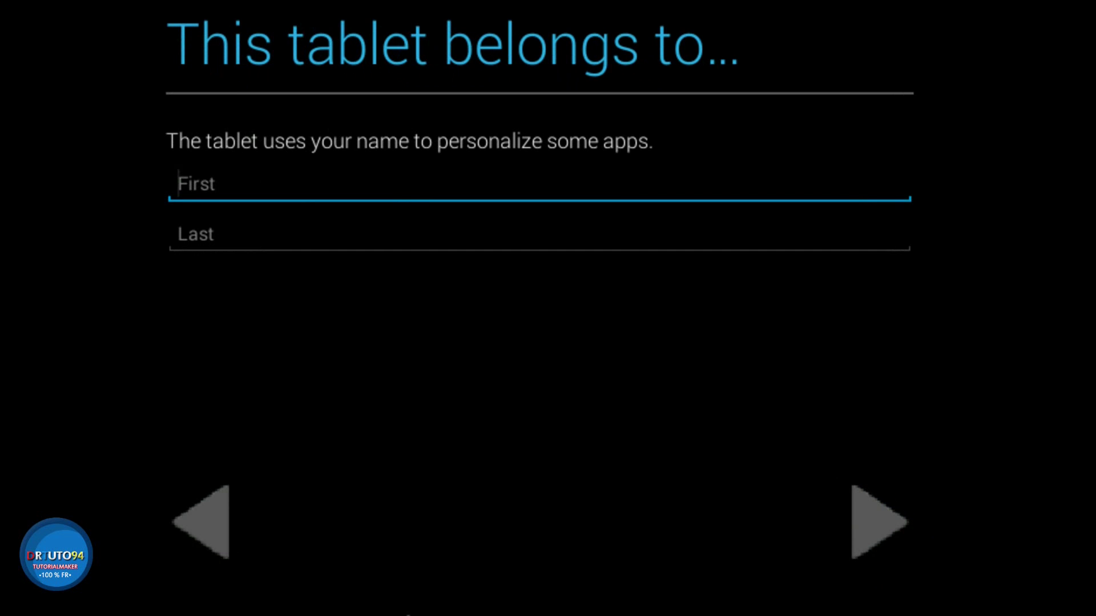
- Leave the tablet owner's name blank, accept the Google services terms and finish the setup
left_click(196, 234)
left_click(195, 183)
left_click(879, 520)
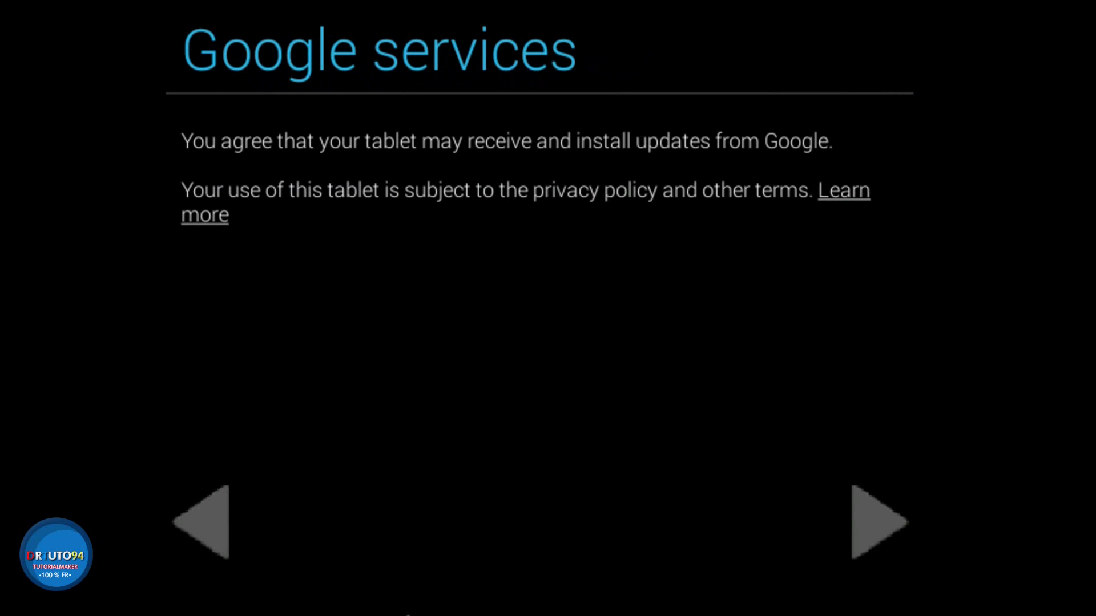
left_click(844, 190)
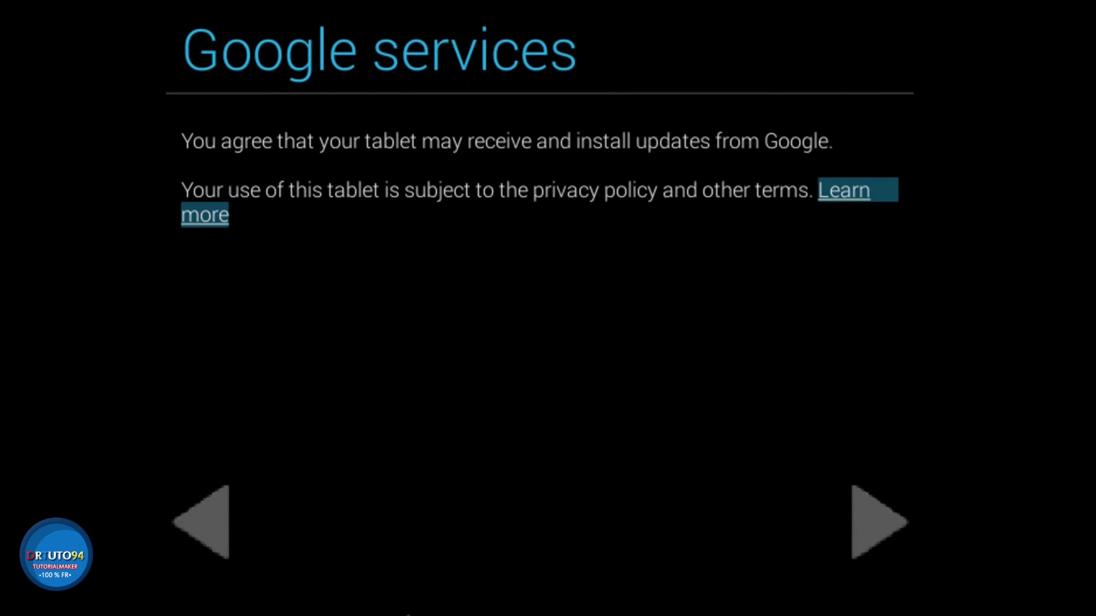
left_click(879, 521)
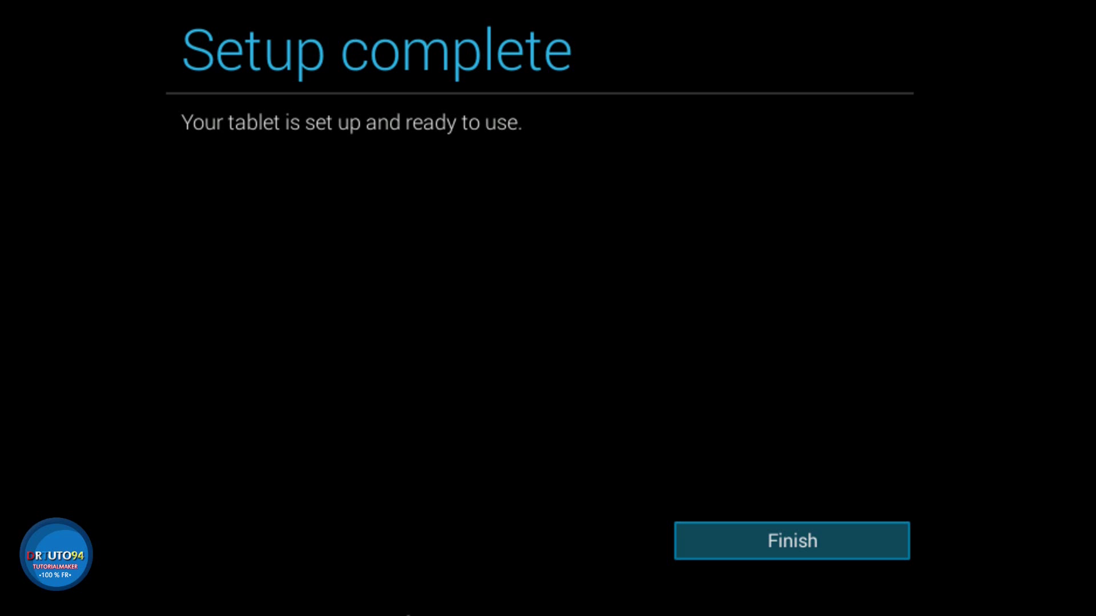
key("Return")
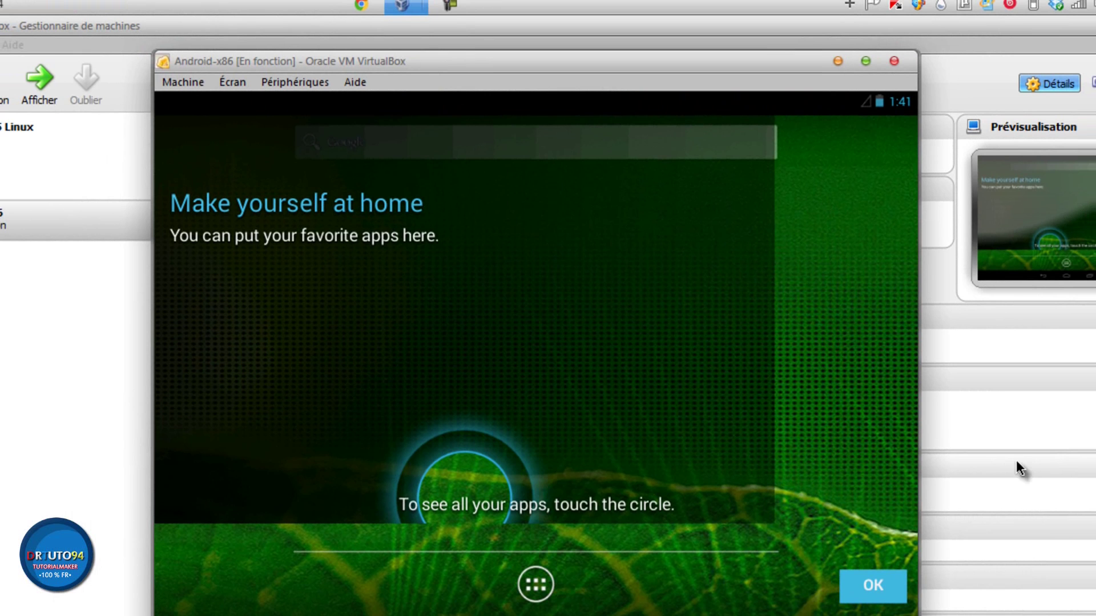
- Disable mouse integration for the virtual machine and dismiss Android's home screen welcome hint
left_click(181, 82)
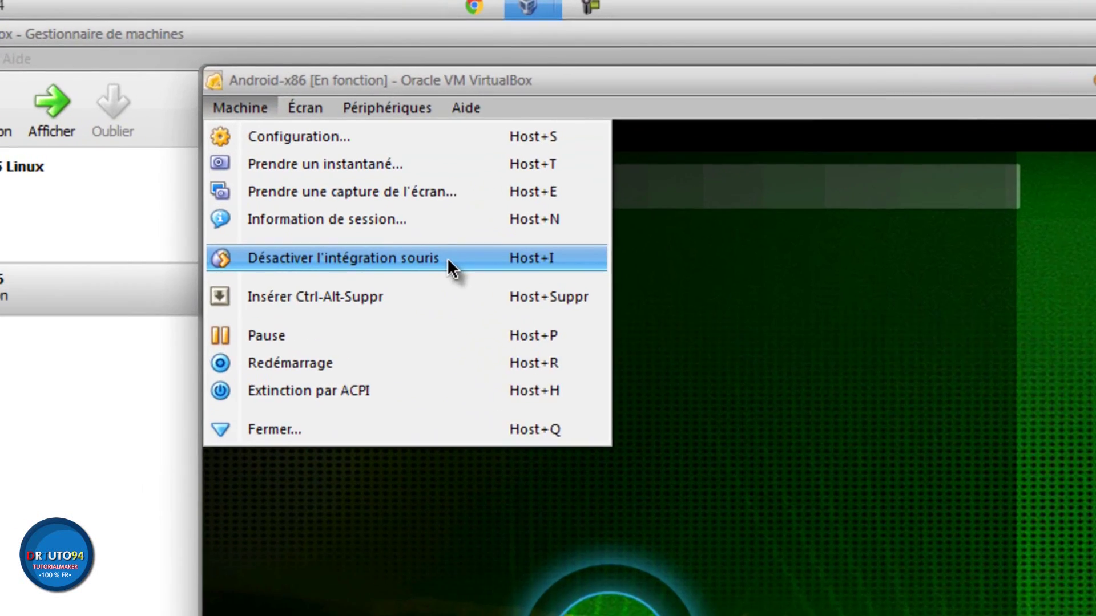
left_click(447, 258)
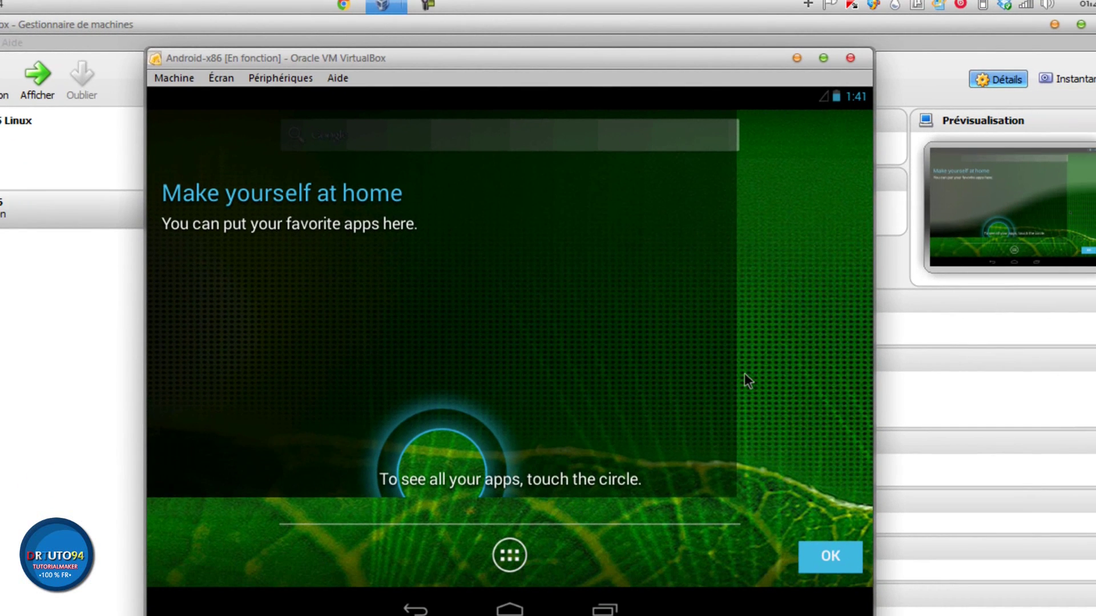
left_click(800, 557)
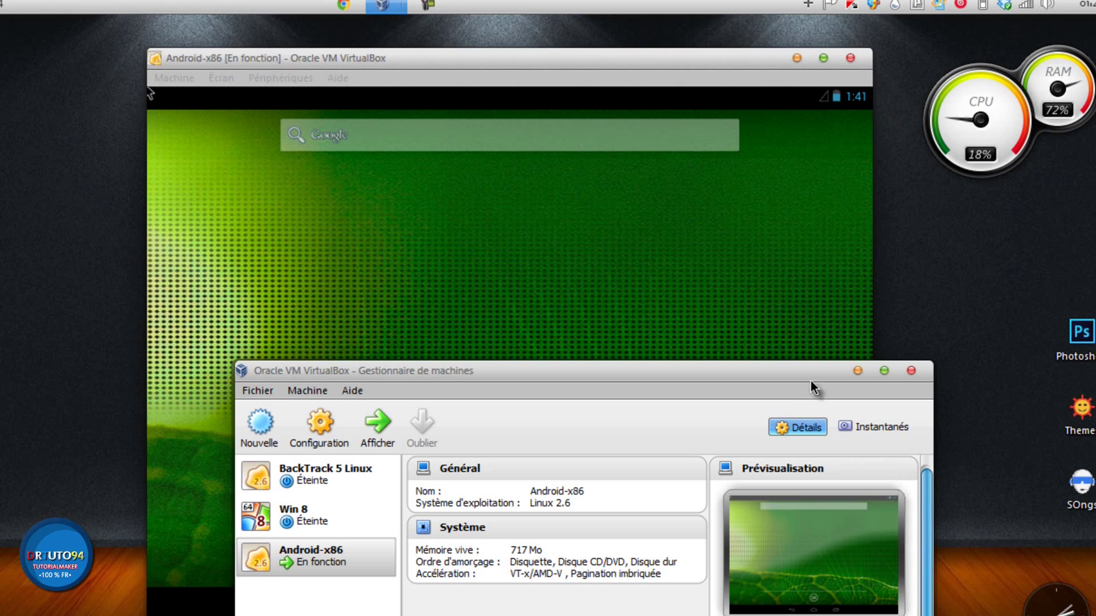
- Bring the Android-x86 machine window to the front and switch it to full-screen mode
left_click(745, 65)
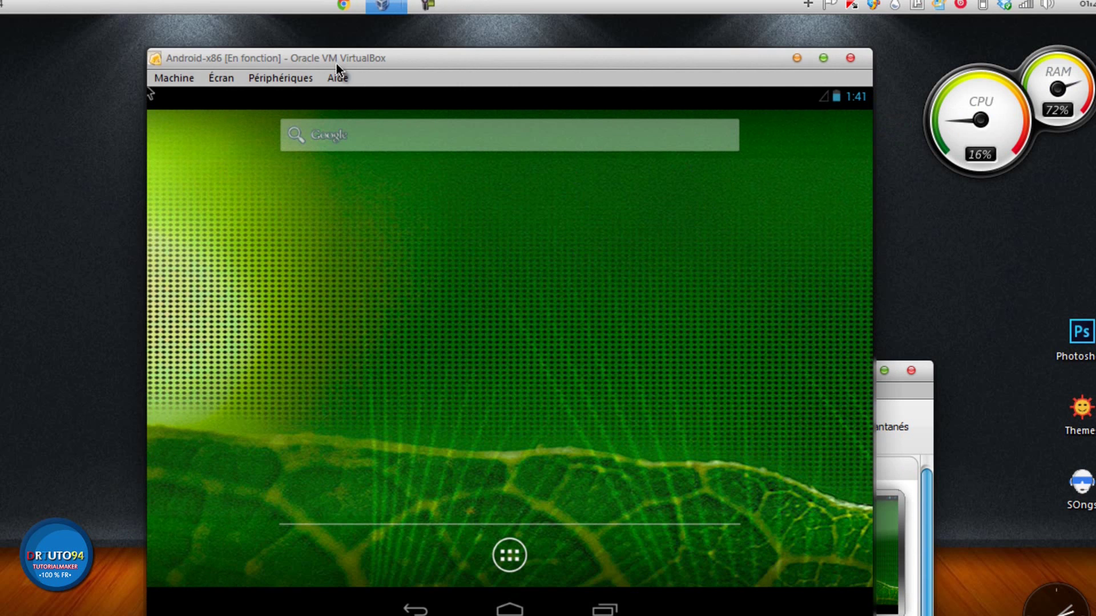
left_click(177, 76)
mouse_move(218, 82)
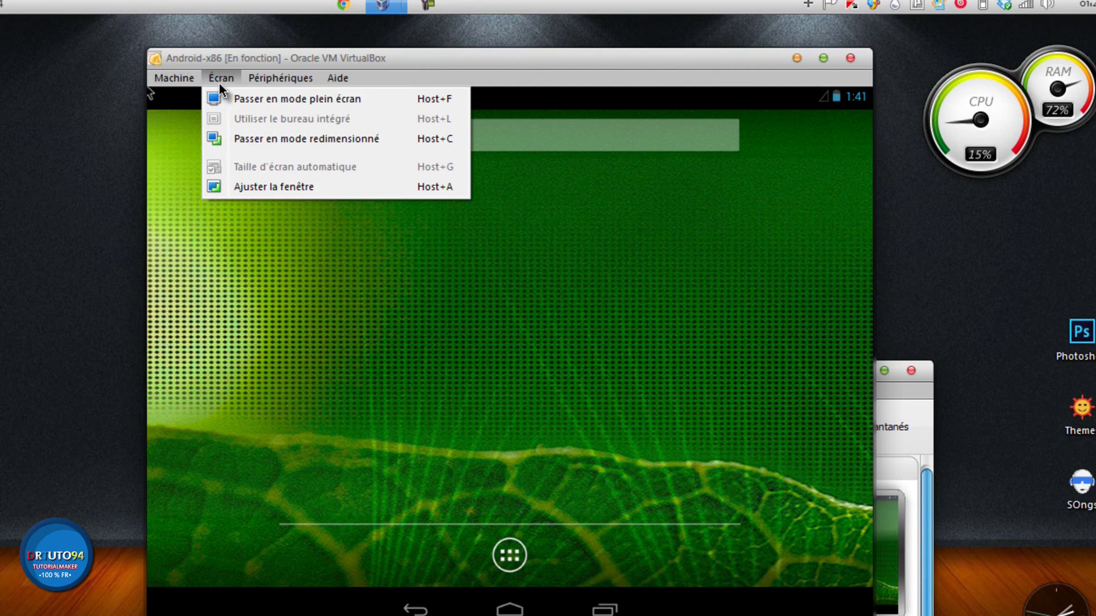
left_click(308, 99)
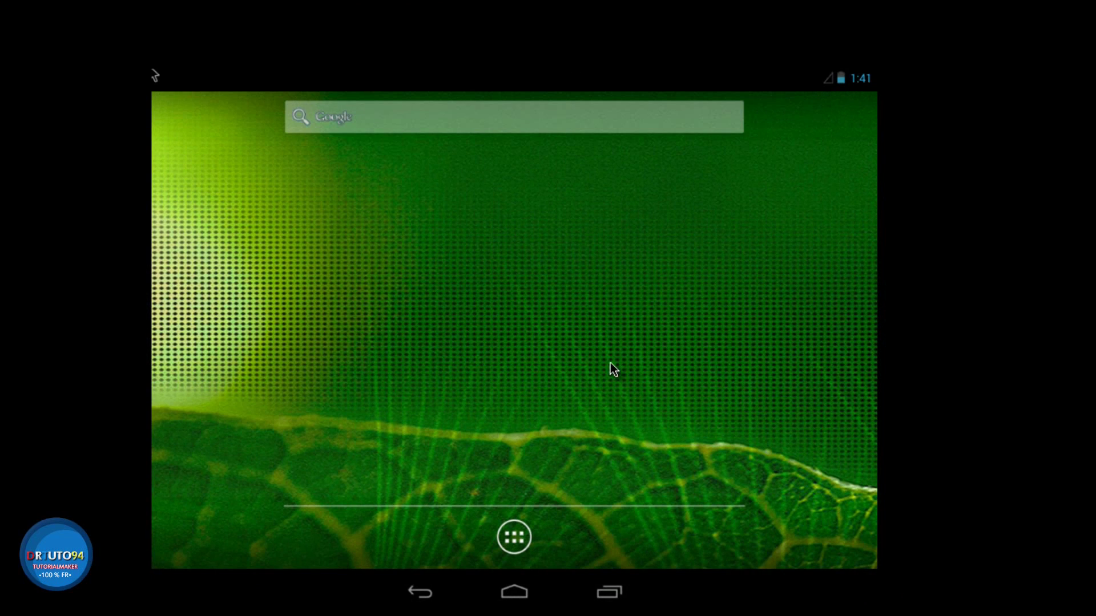
- Open Android's all-apps list and dismiss the Choose some apps hint
left_click(512, 534)
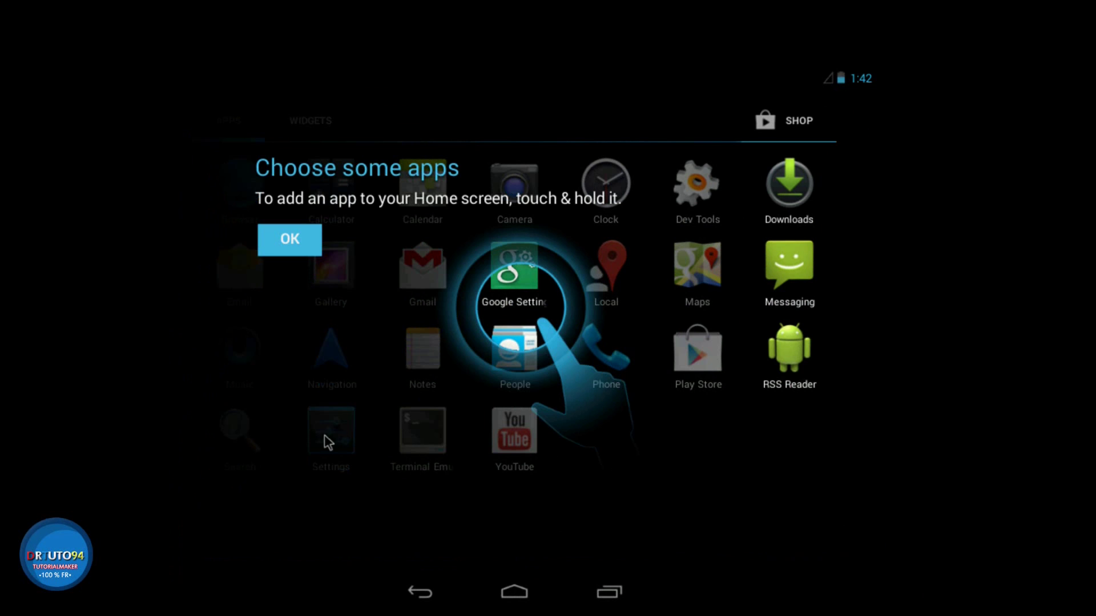
left_click(514, 593)
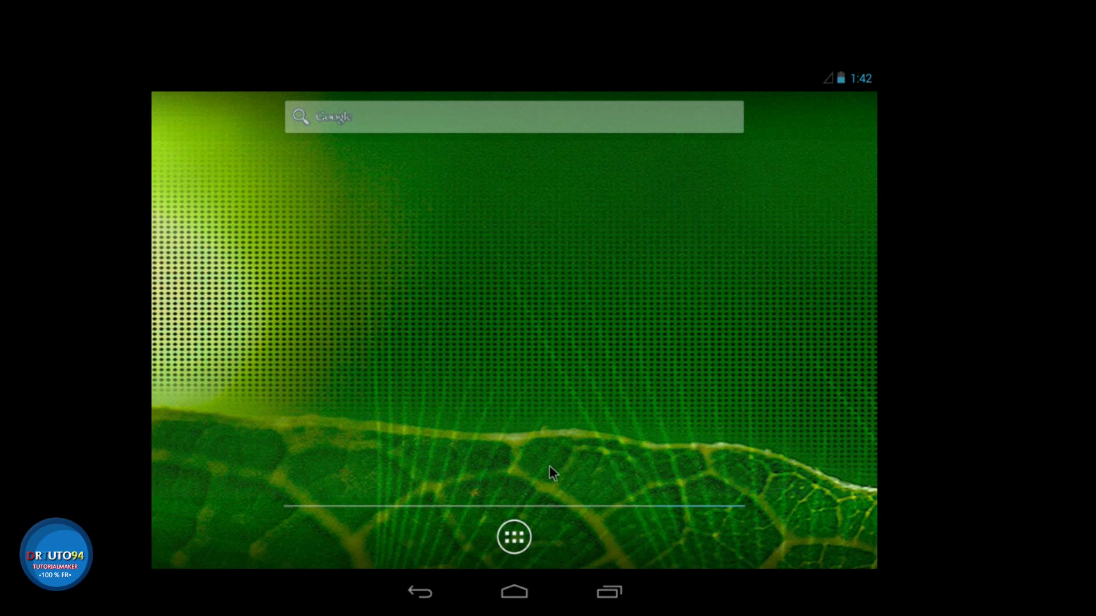
left_click(519, 542)
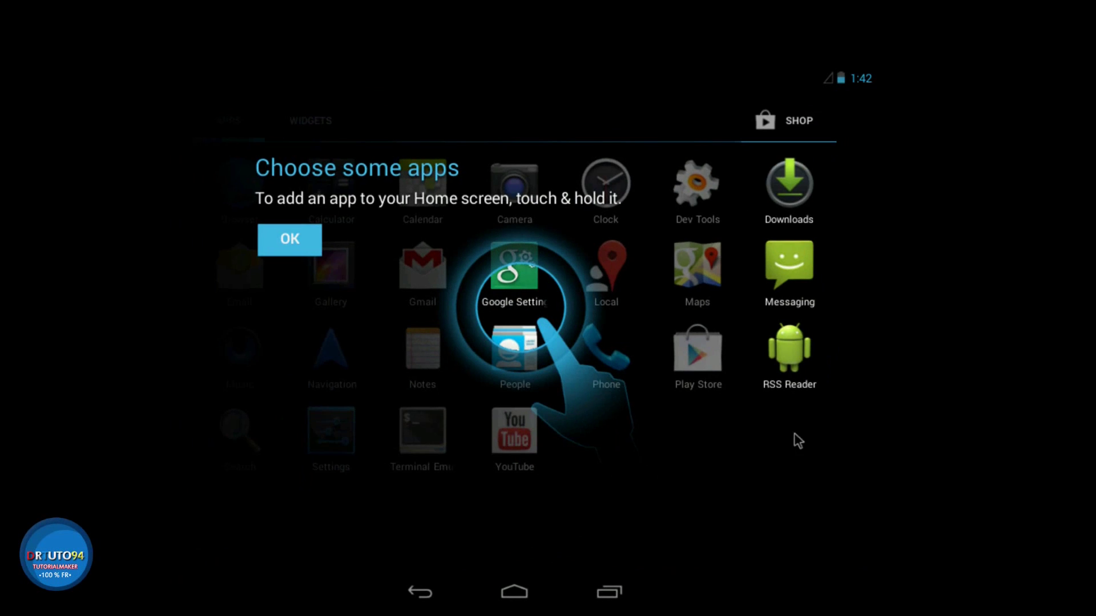
left_click(291, 237)
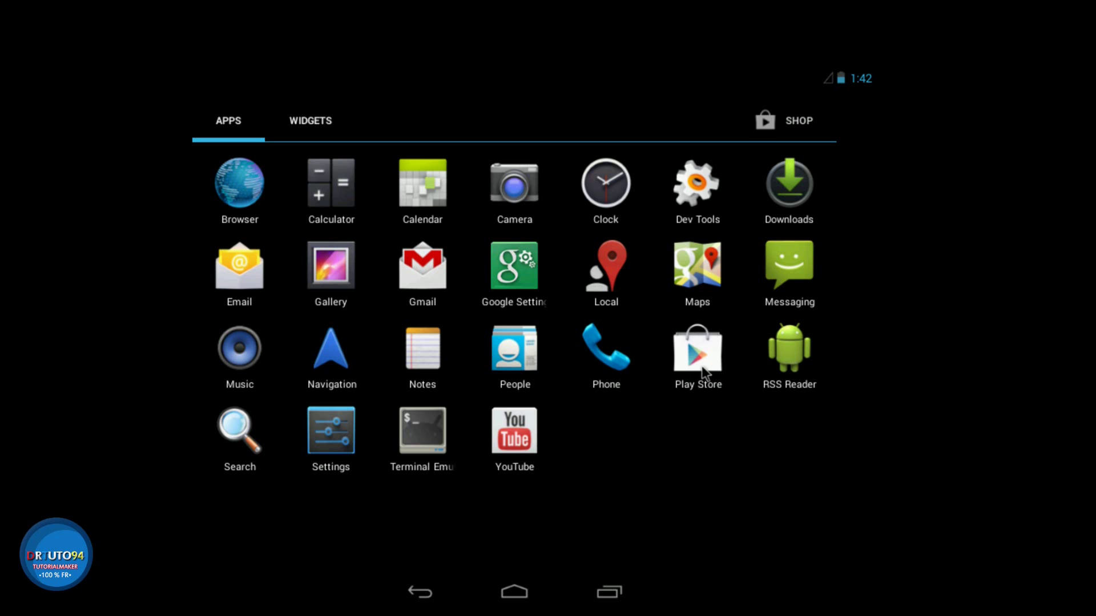
- Examine the available apps and widgets in the app drawer, then return to the home screen
left_click(313, 126)
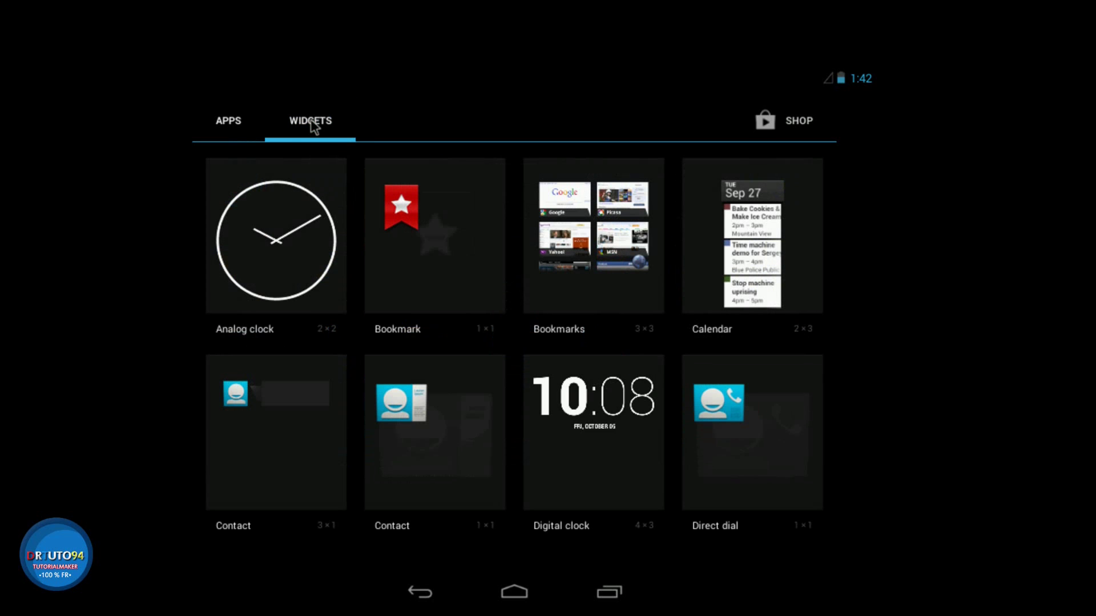
left_click(228, 123)
left_click_drag(758, 511, 351, 504)
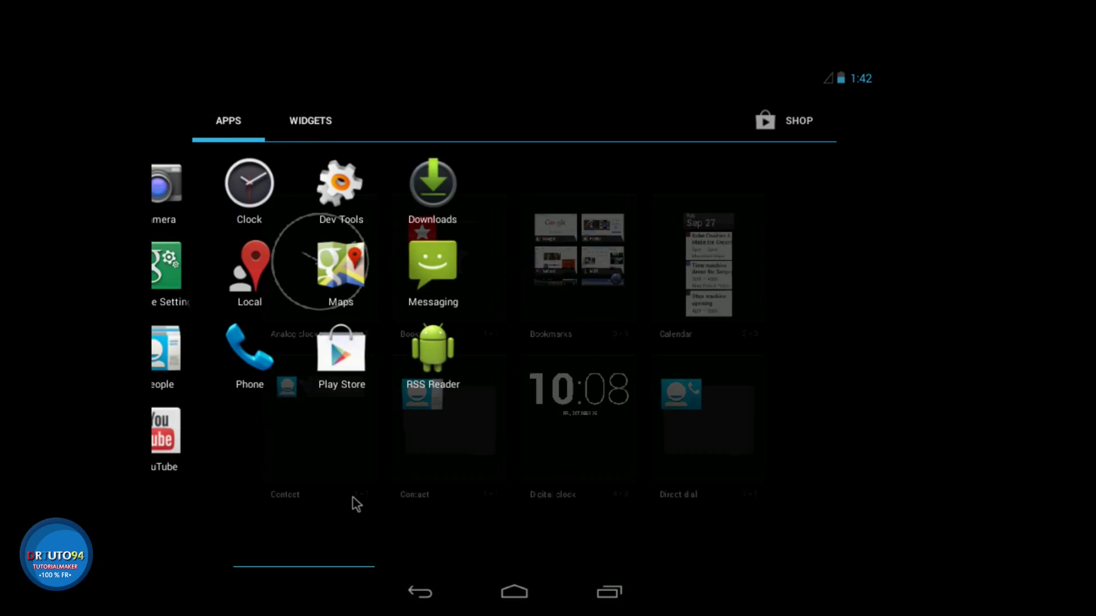
left_click(433, 595)
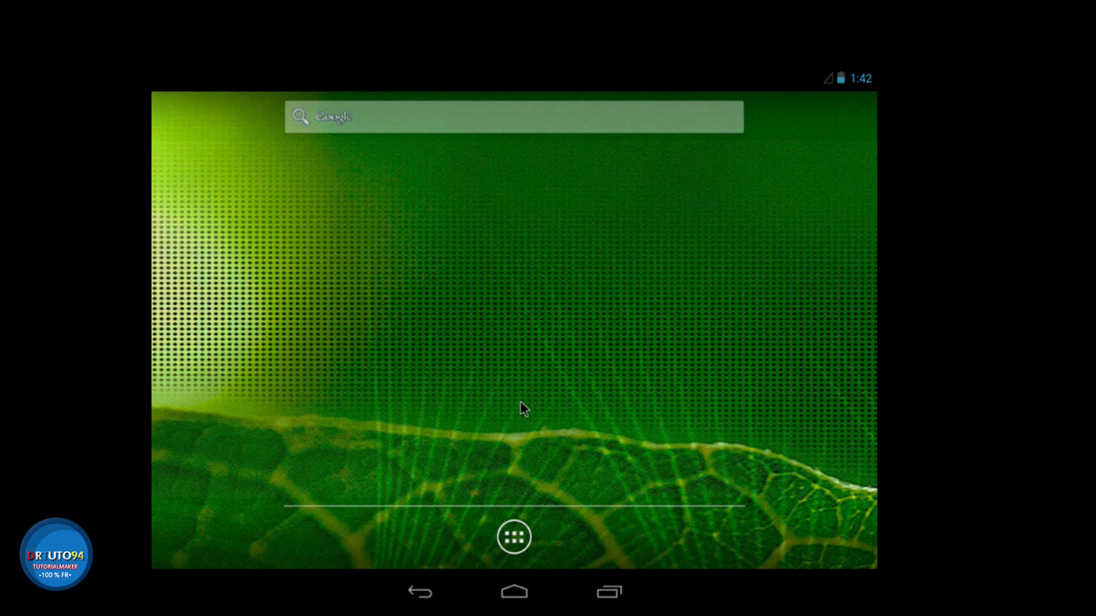
left_click(514, 536)
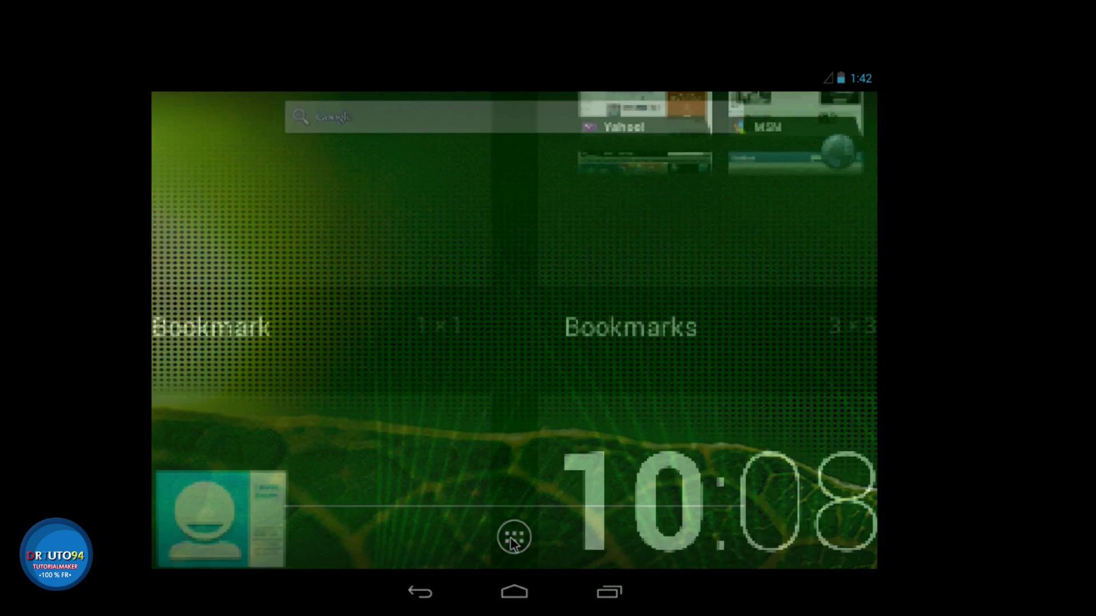
left_click(209, 124)
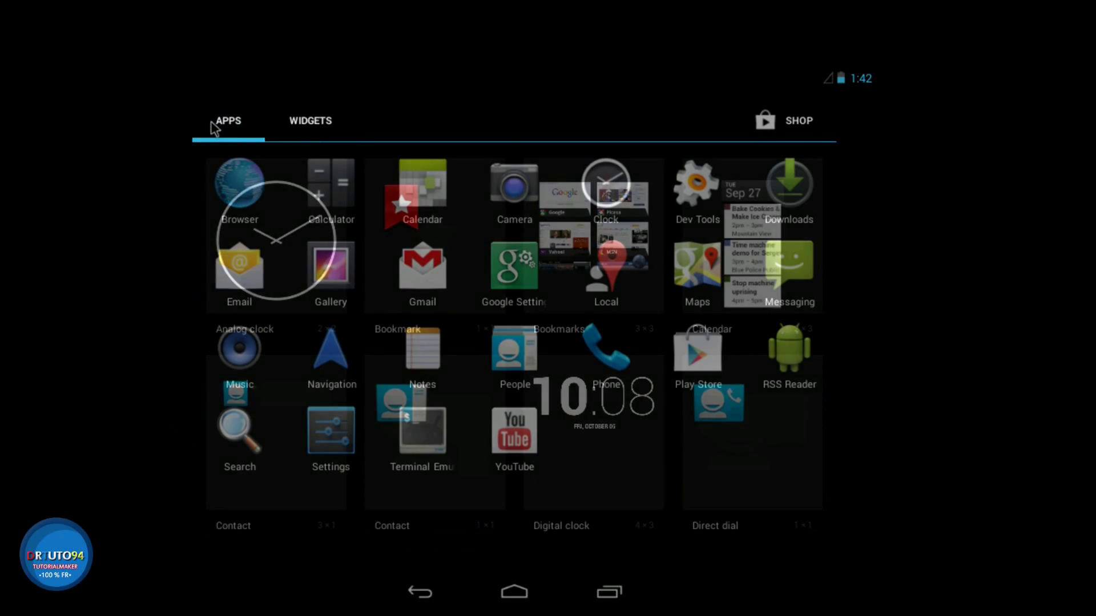
left_click_drag(817, 518, 364, 484)
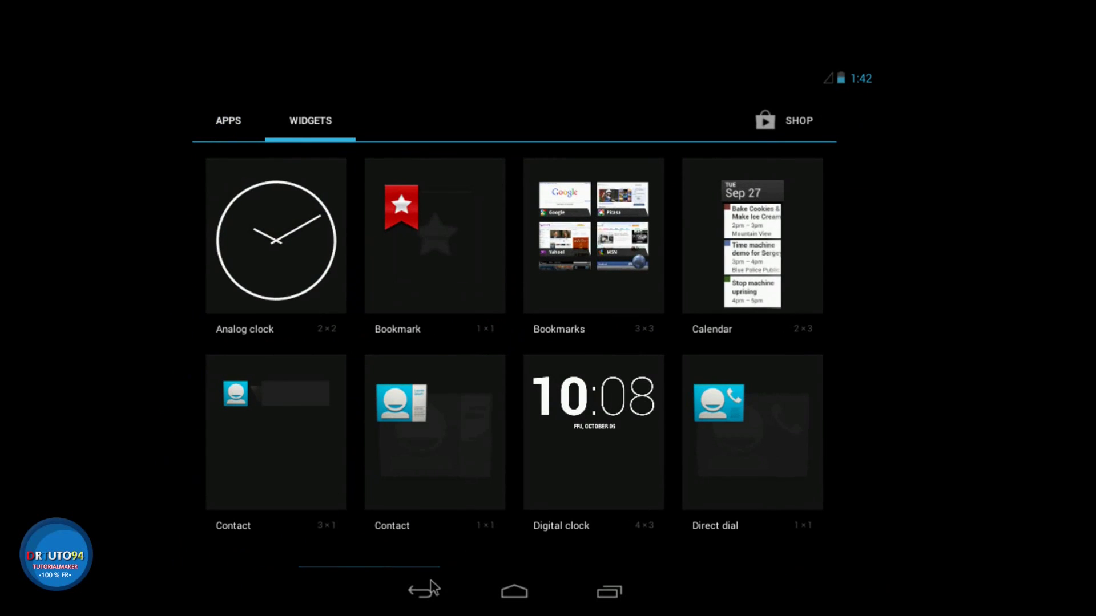
left_click(422, 589)
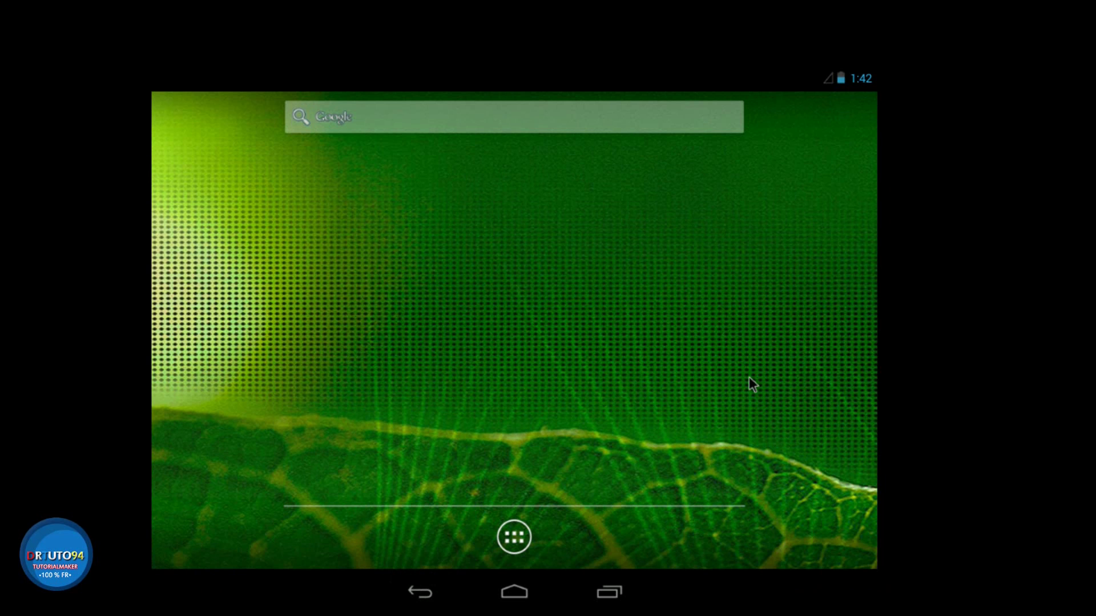
left_click(517, 541)
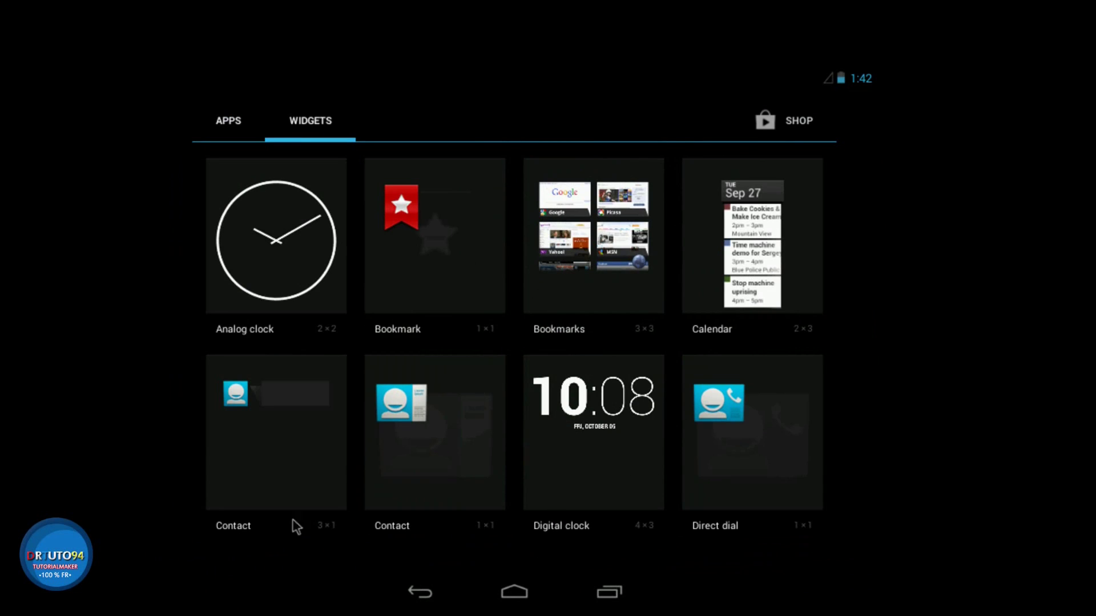
left_click(512, 594)
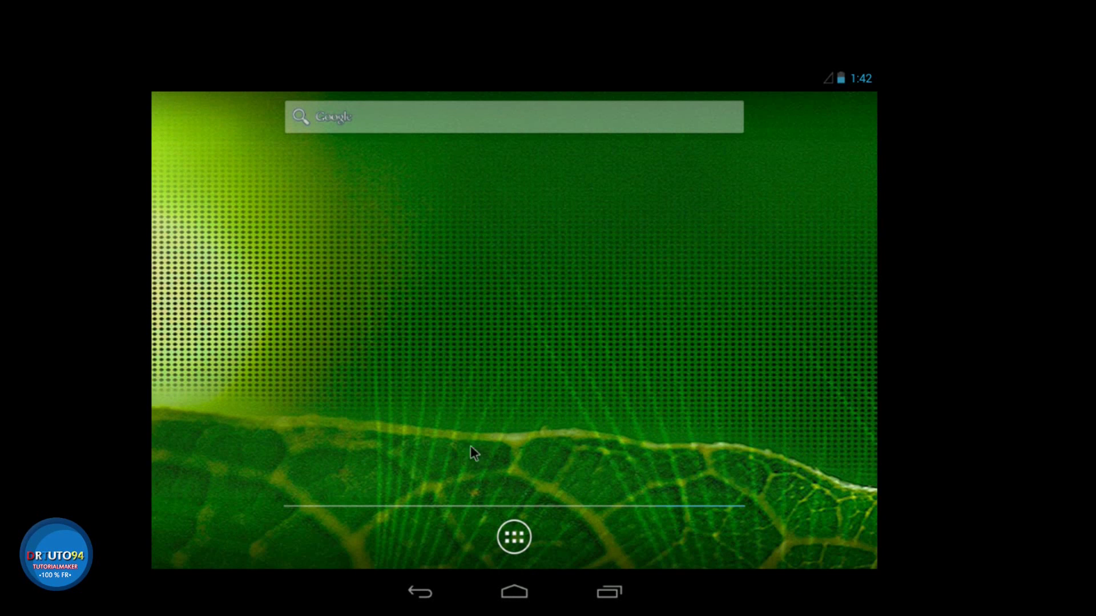
- Open the Clock app from Android's apps list, view the current time, and leave the app
left_click(517, 539)
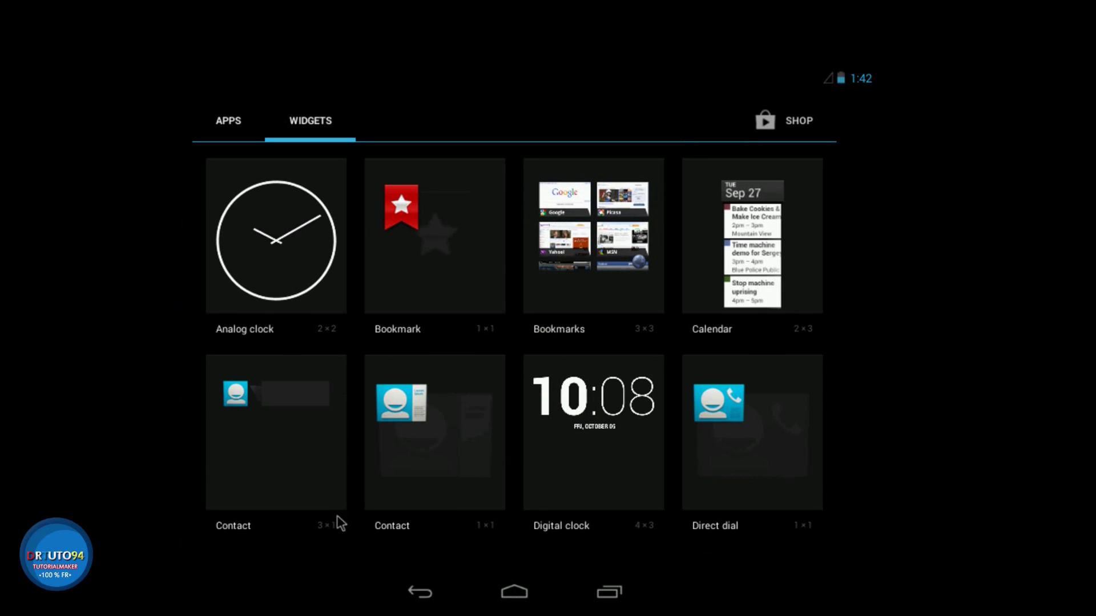
left_click(419, 591)
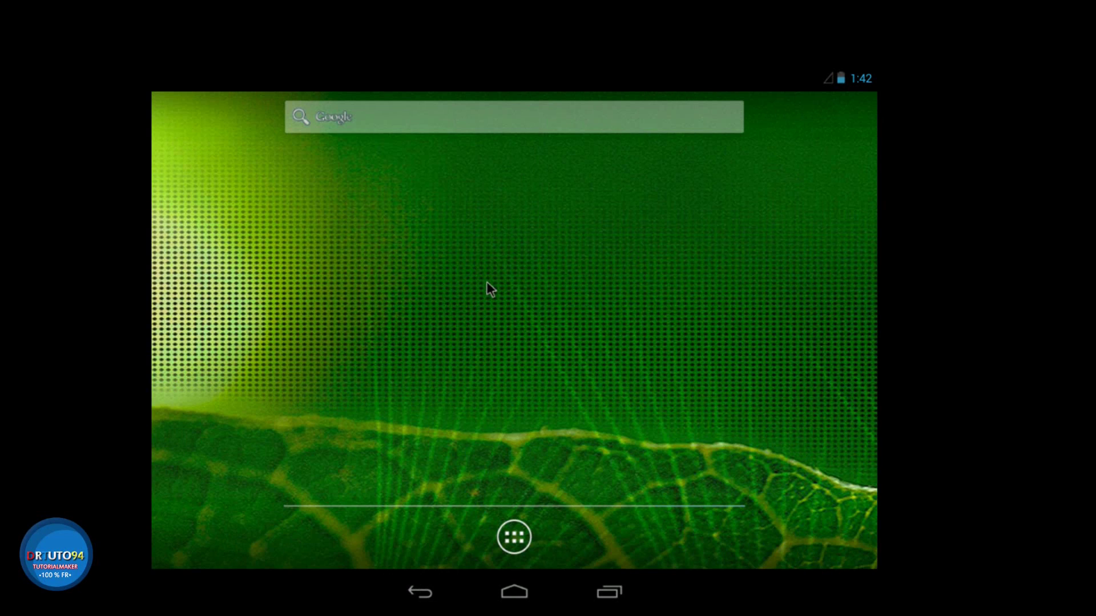
left_click(511, 545)
left_click(228, 129)
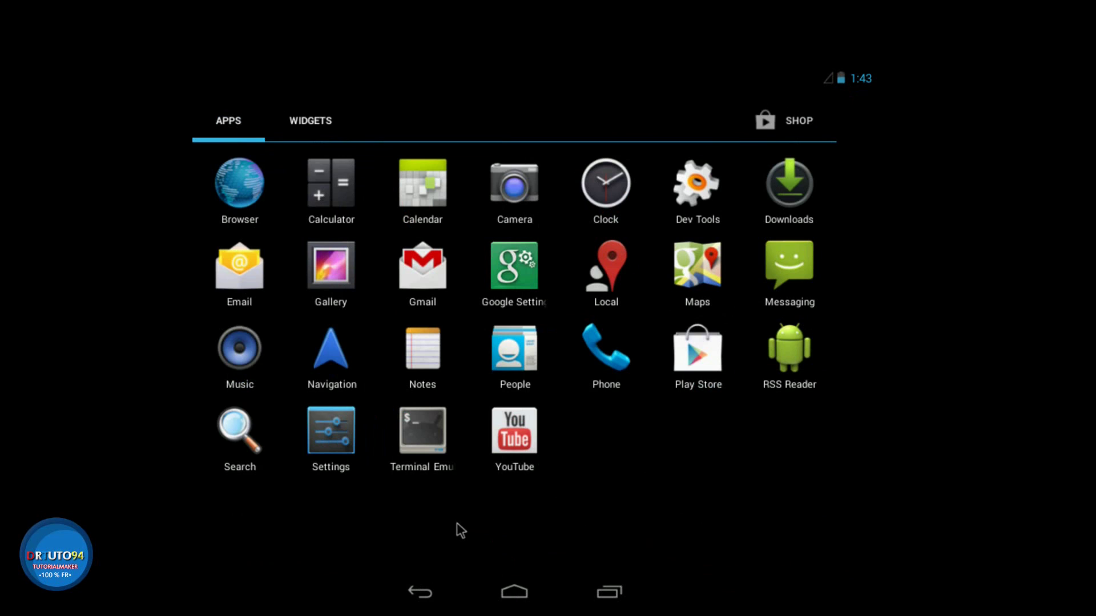
left_click(614, 178)
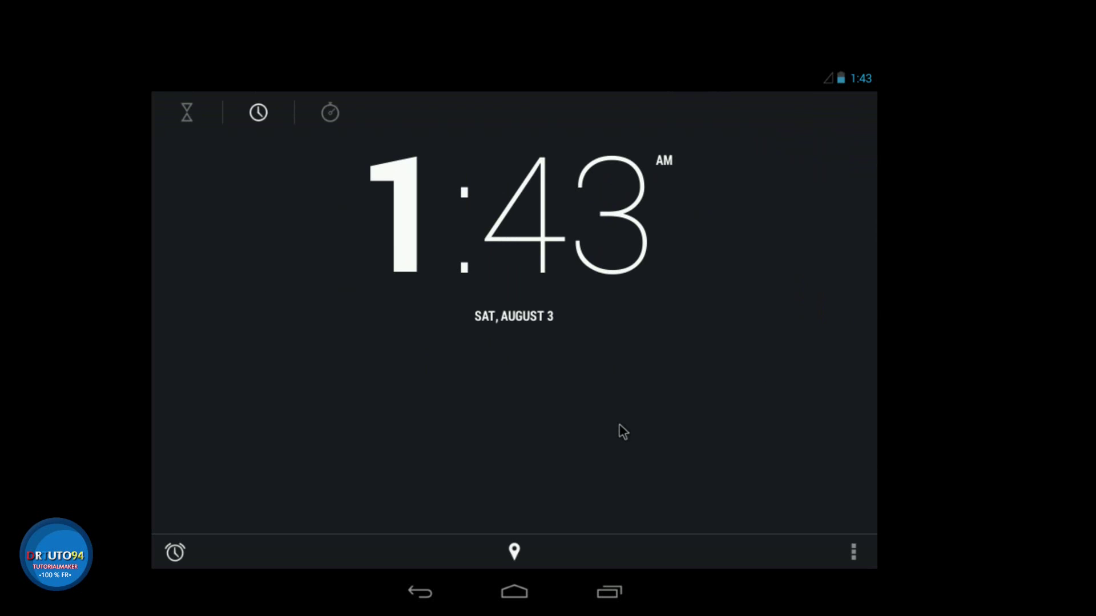
left_click(410, 577)
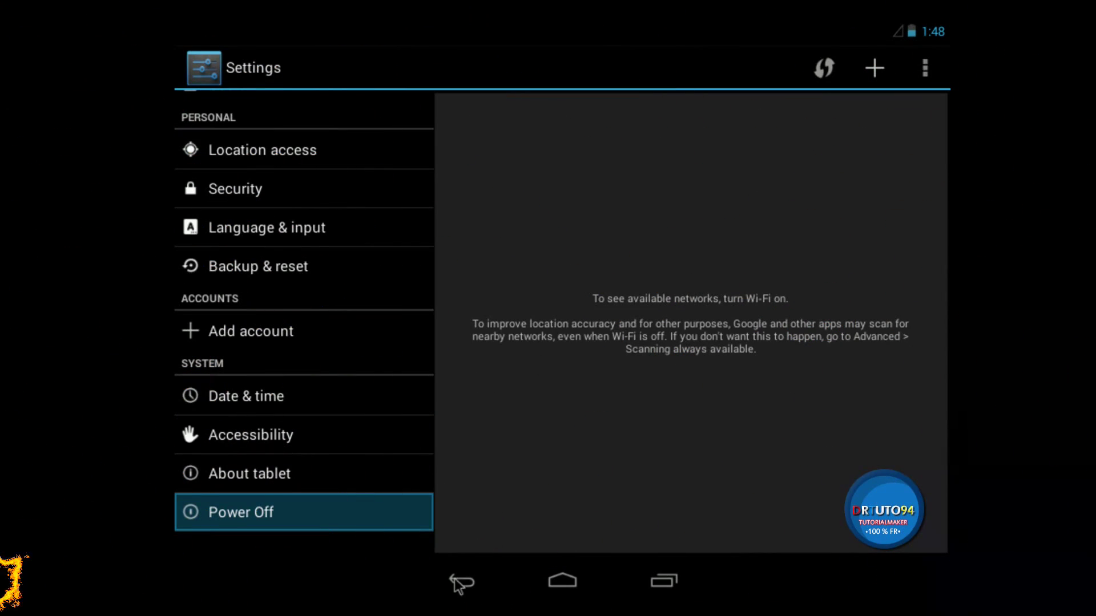
- Return to the home screen and open the Language & input section of Android's Settings
left_click(463, 581)
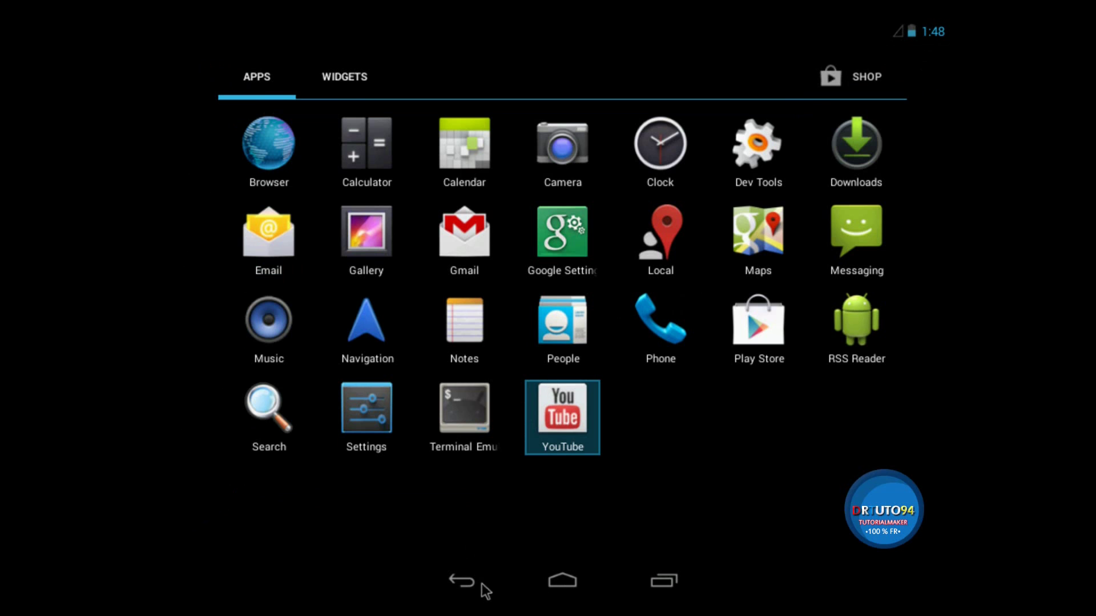
left_click(465, 582)
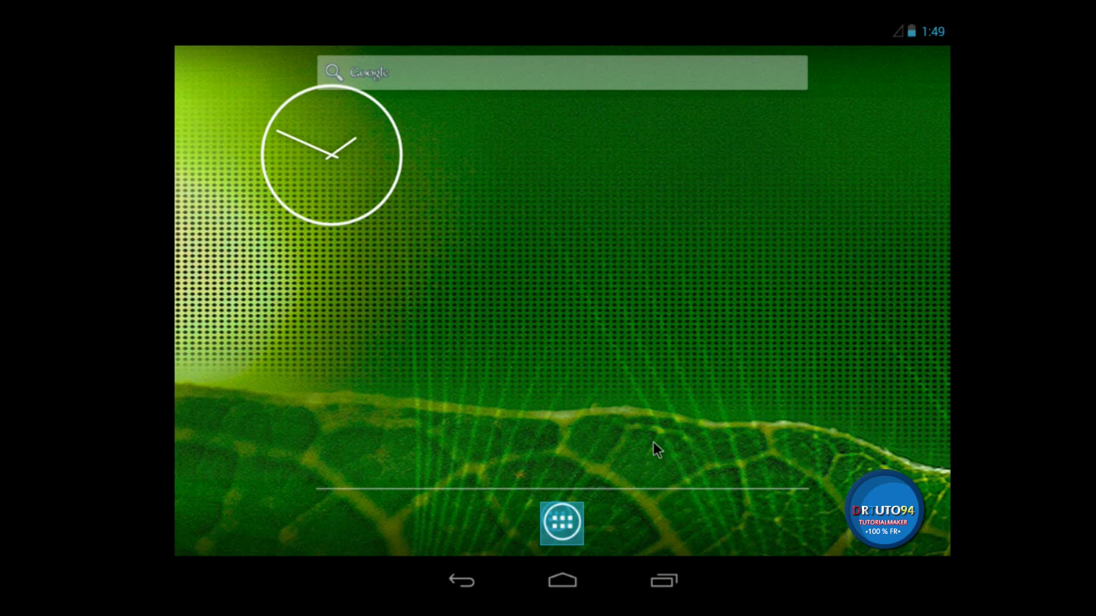
left_click(553, 519)
left_click(365, 408)
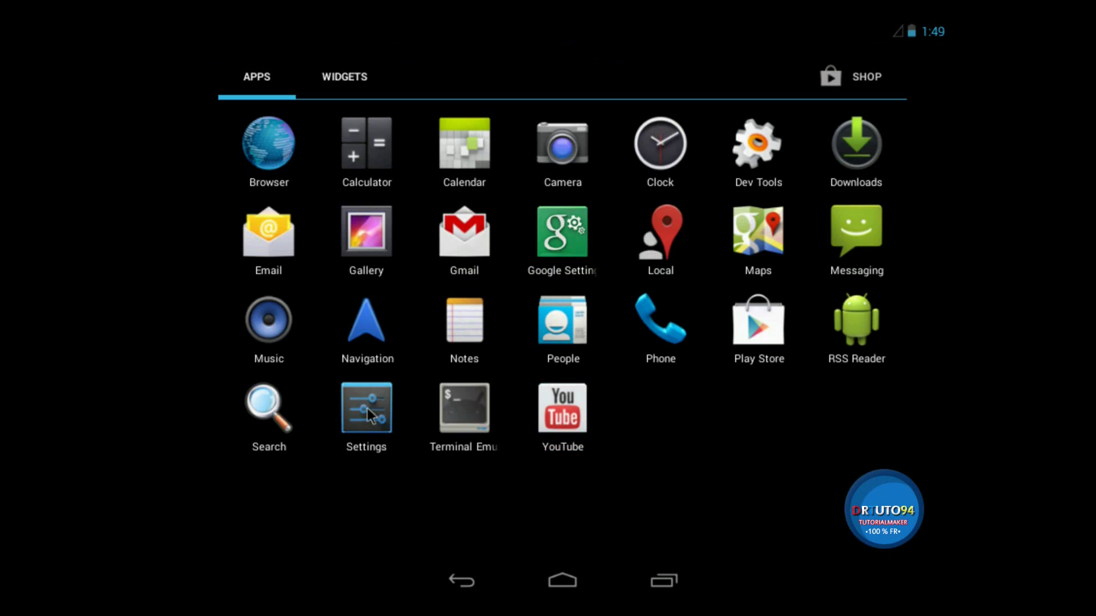
scroll(367, 392, "down", 15)
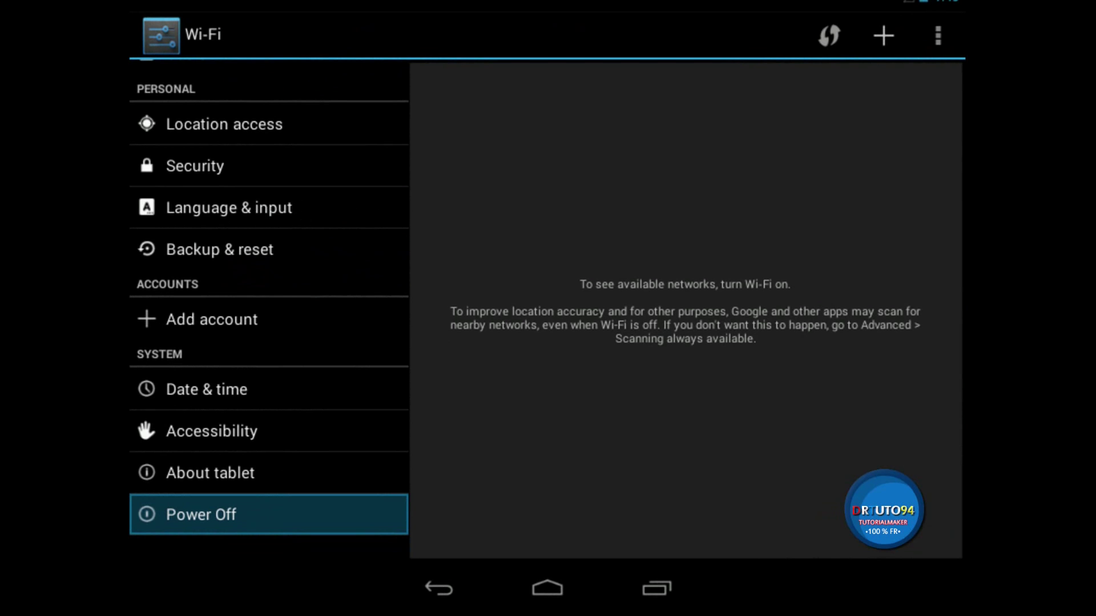
key("Up")
key("Up")
key("Up")
key("Up")
key("Up")
key("Up")
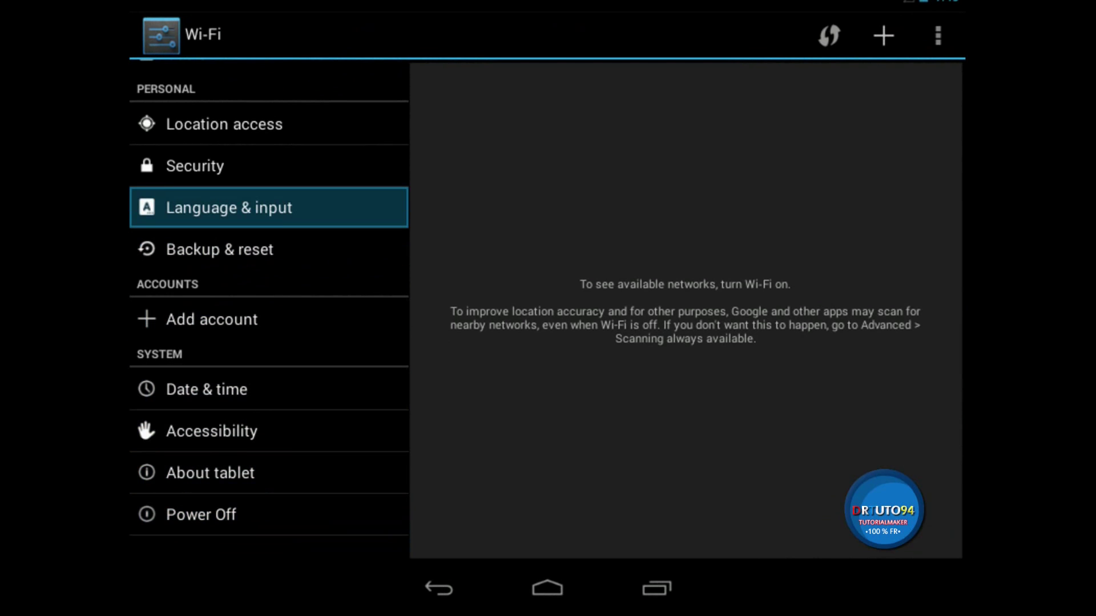
key("Return")
- Set Android's system language to Français (France)
left_click(627, 81)
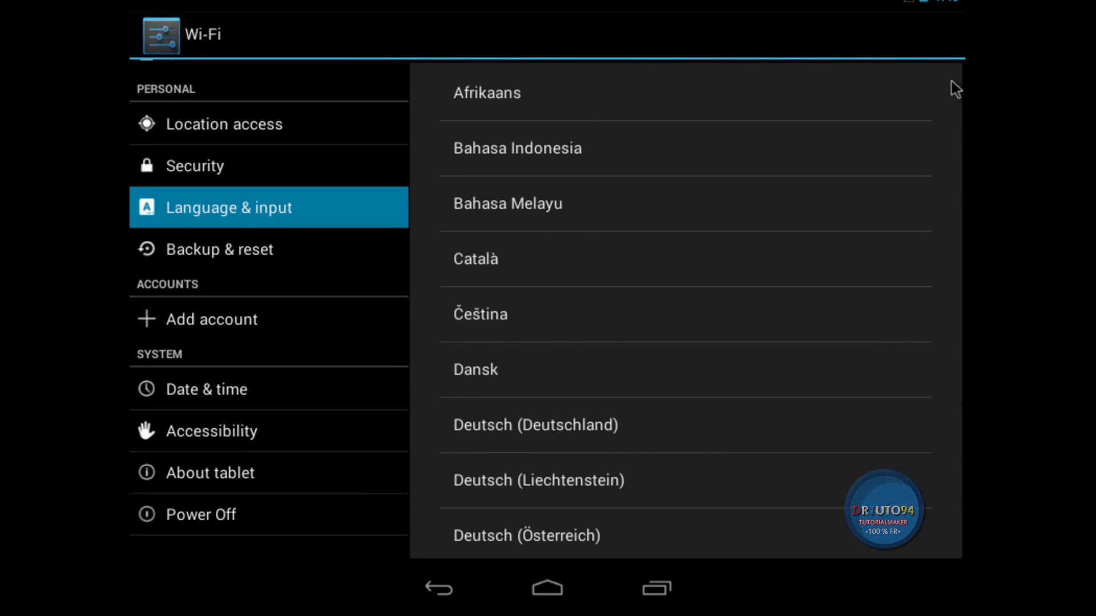
scroll(955, 126, "down", 1)
scroll(851, 171, "down", 1)
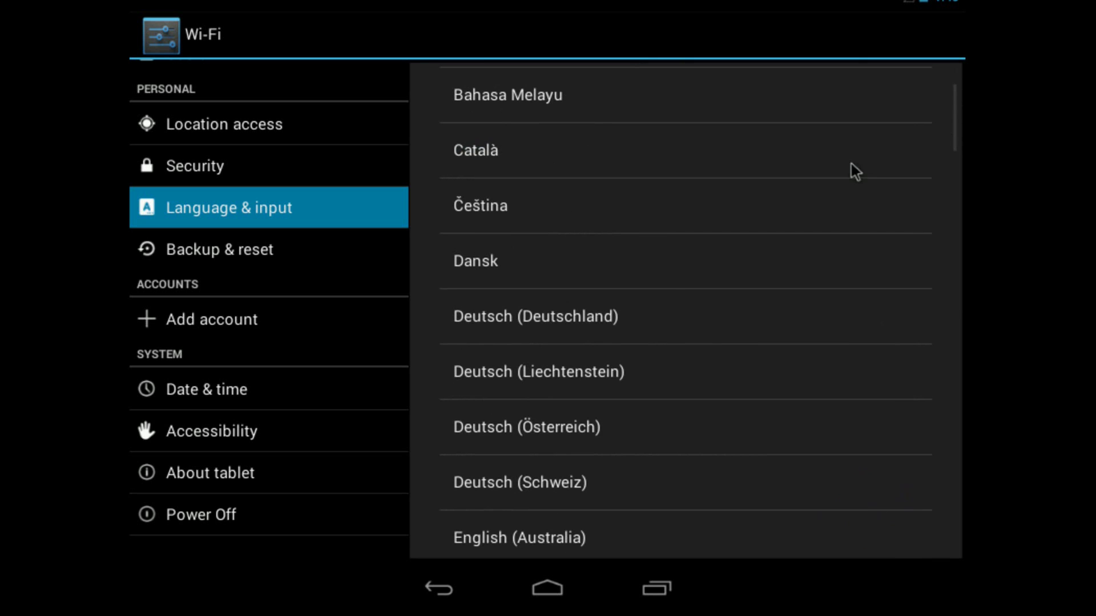
scroll(623, 314, "down", 7)
scroll(623, 313, "down", 3)
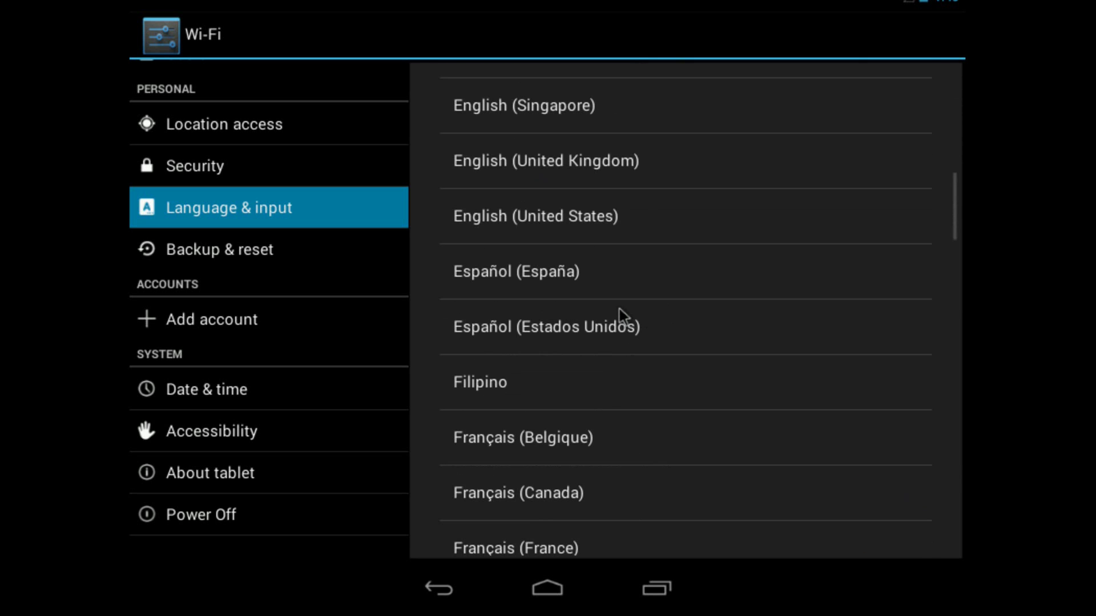
scroll(685, 476, "down", 1)
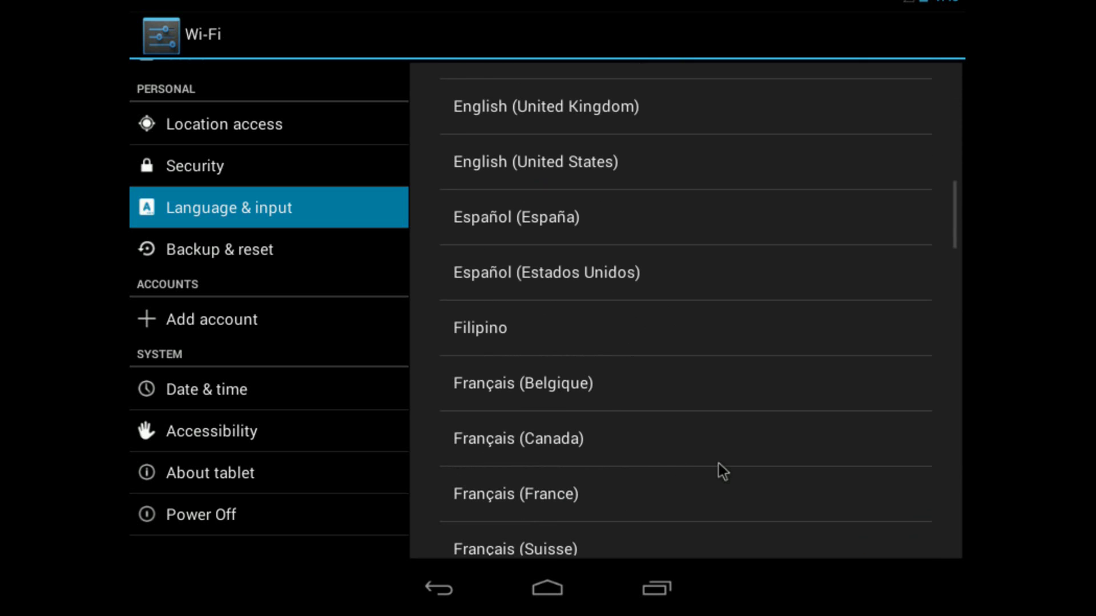
scroll(717, 470, "down", 1)
left_click(547, 446)
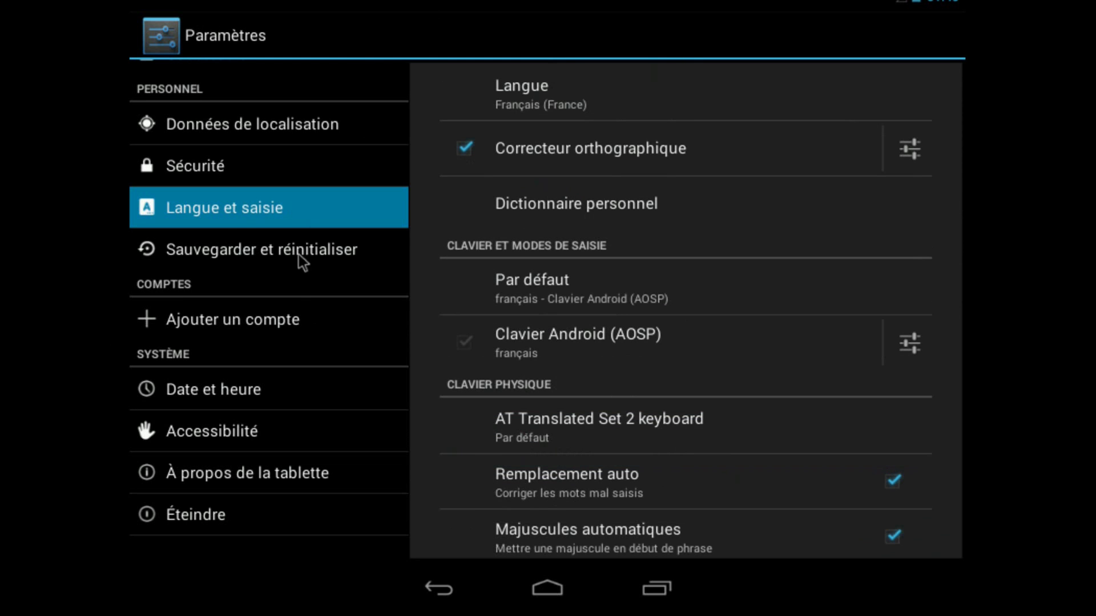
- Go back from Settings to the all-apps list and browse on to the widgets pages
left_click(438, 588)
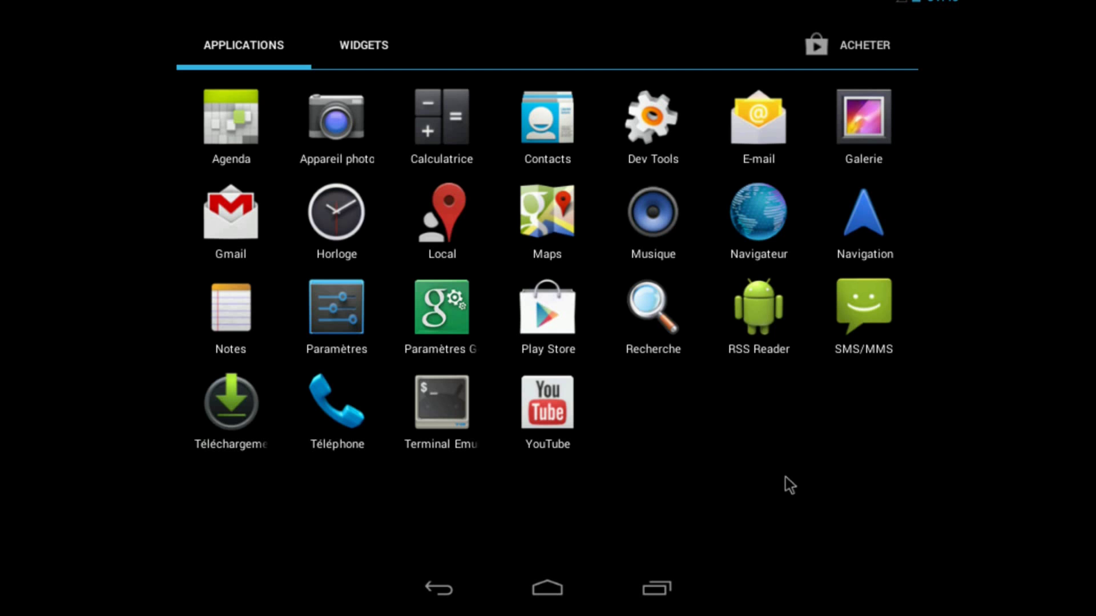
left_click_drag(787, 470, 347, 460)
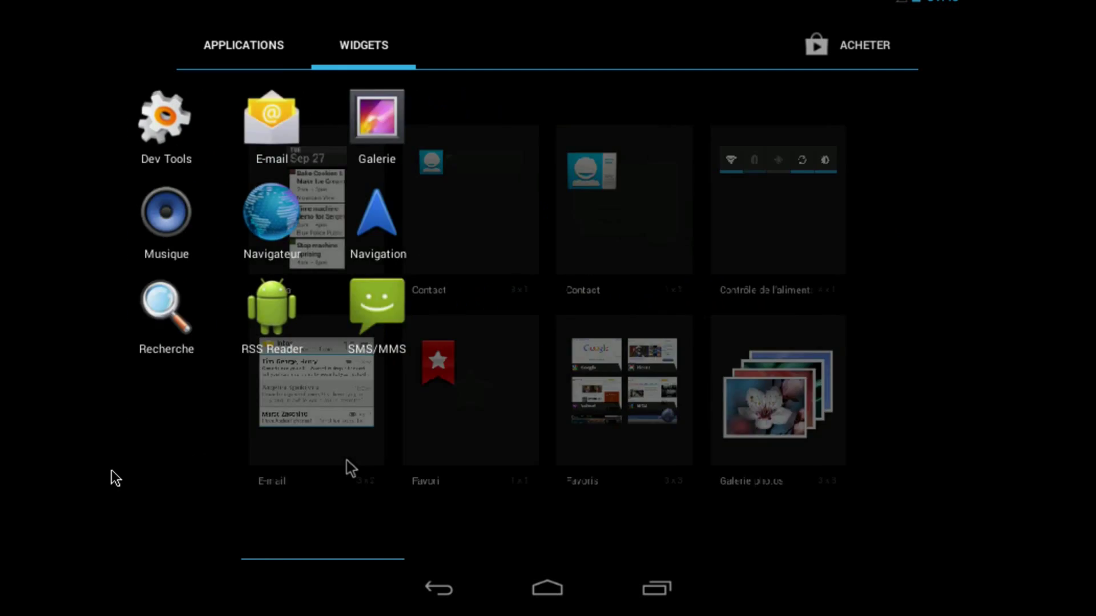